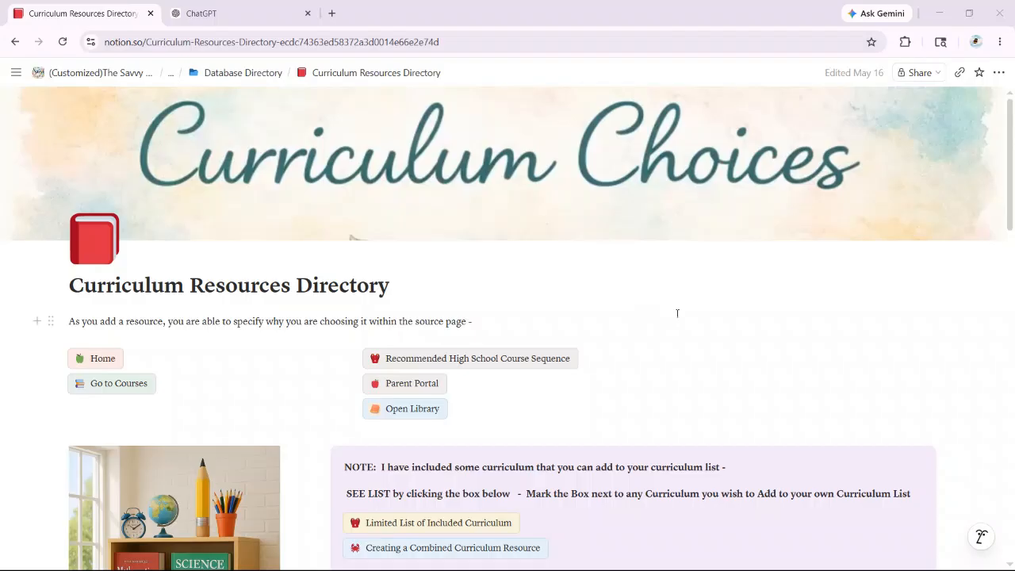
- Open the Making Connections in Literature 8 entry in Curriculum Resources and review its properties, About text and pacing guide
scroll(685, 315, down, 3)
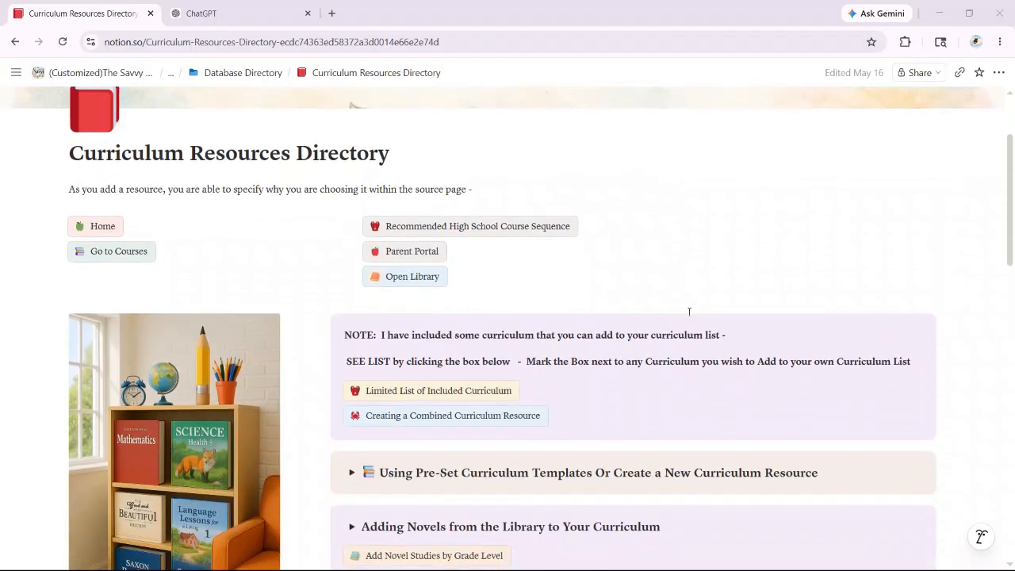
scroll(690, 311, down, 4)
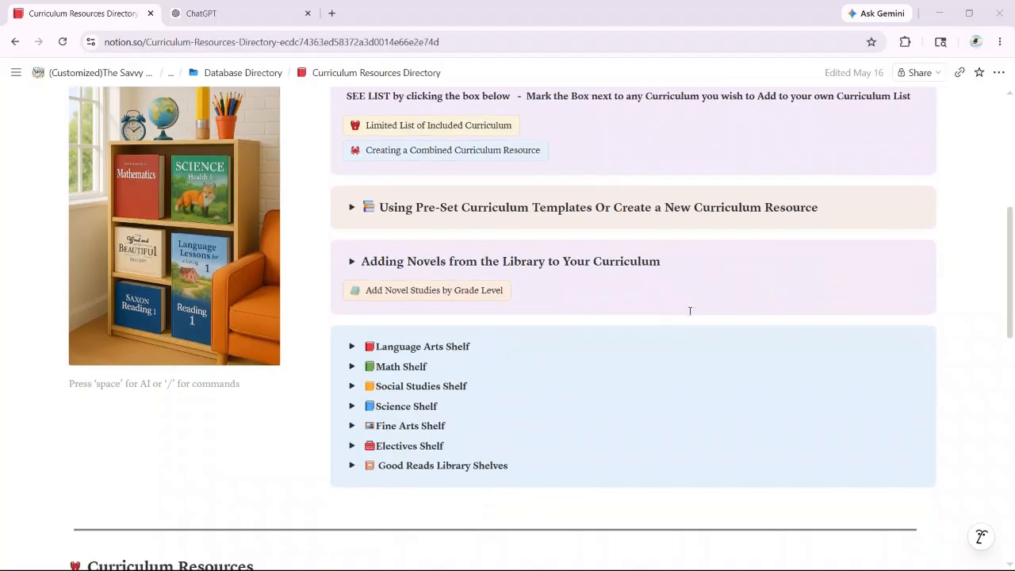
scroll(690, 311, down, 4)
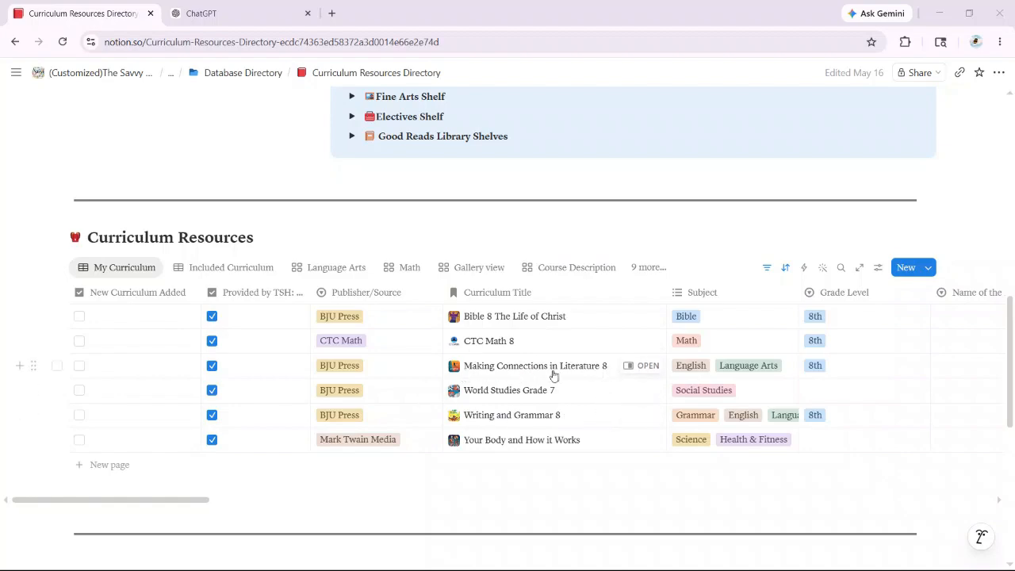
click(639, 370)
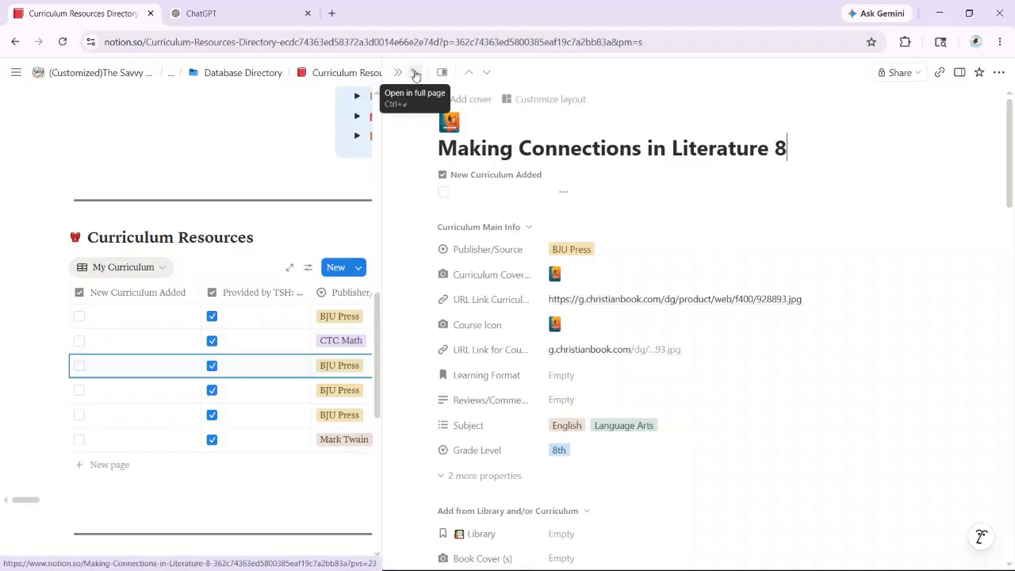
scroll(632, 275, down, 7)
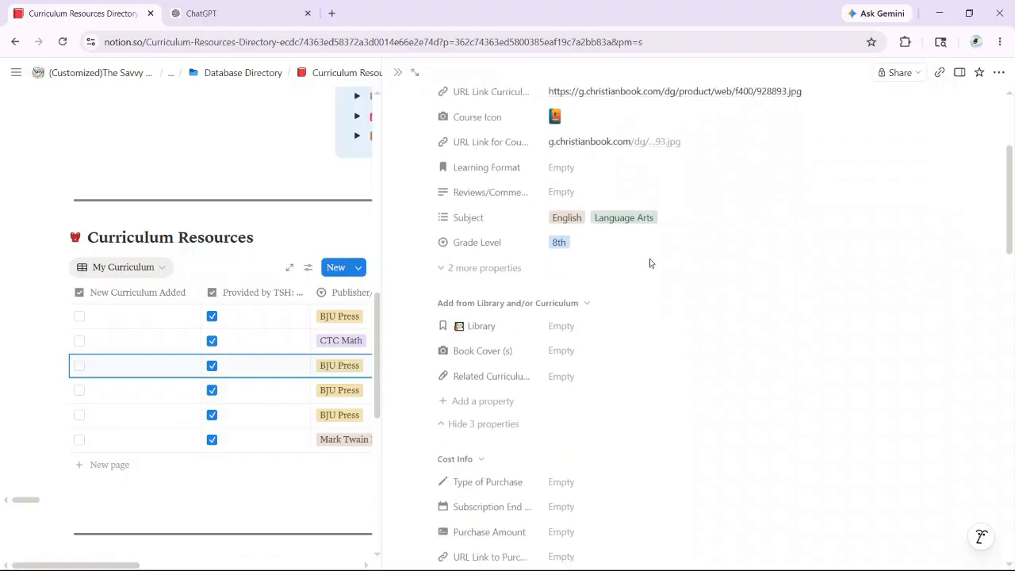
scroll(649, 273, down, 5)
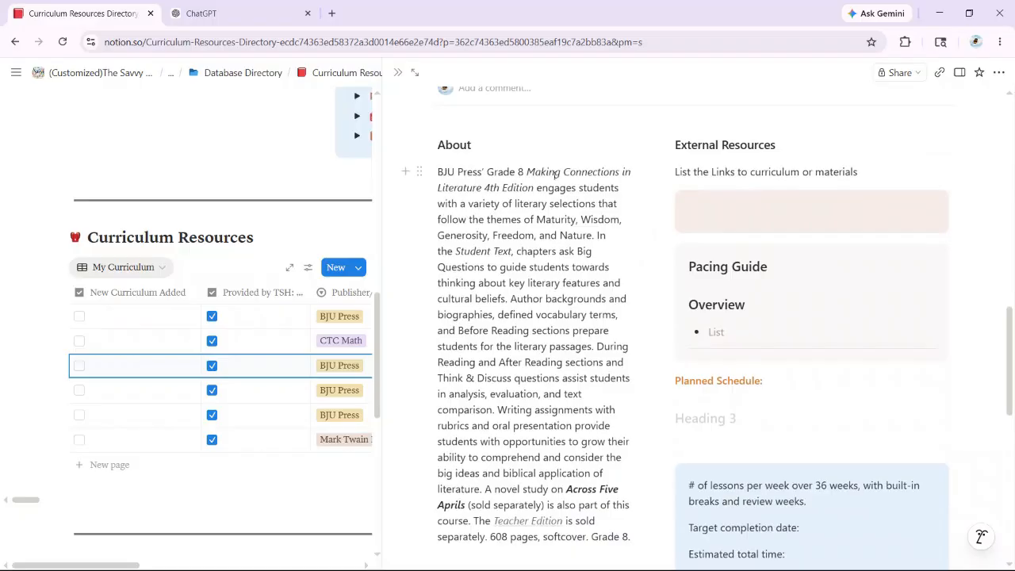
scroll(527, 261, down, 3)
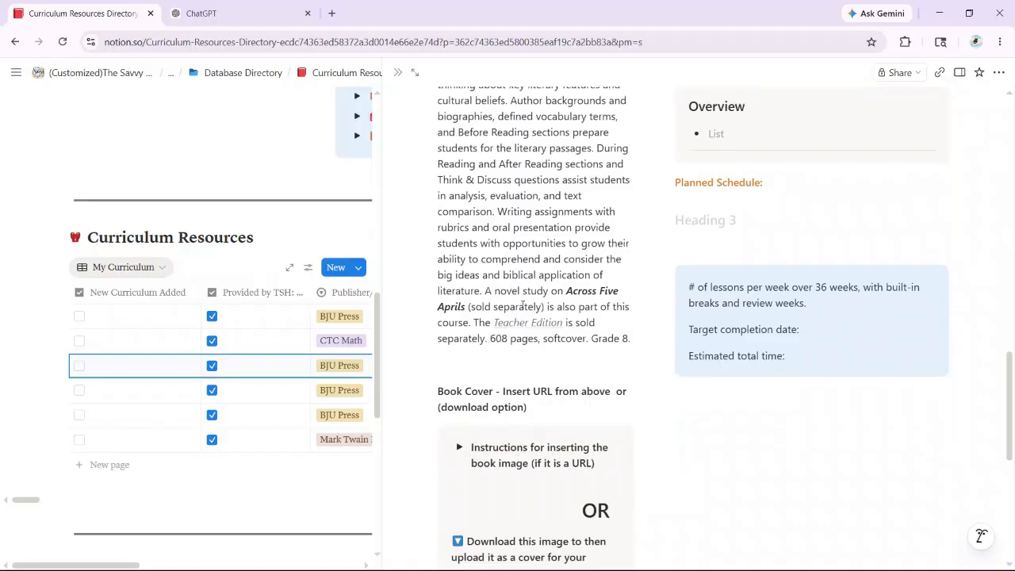
scroll(568, 315, up, 10)
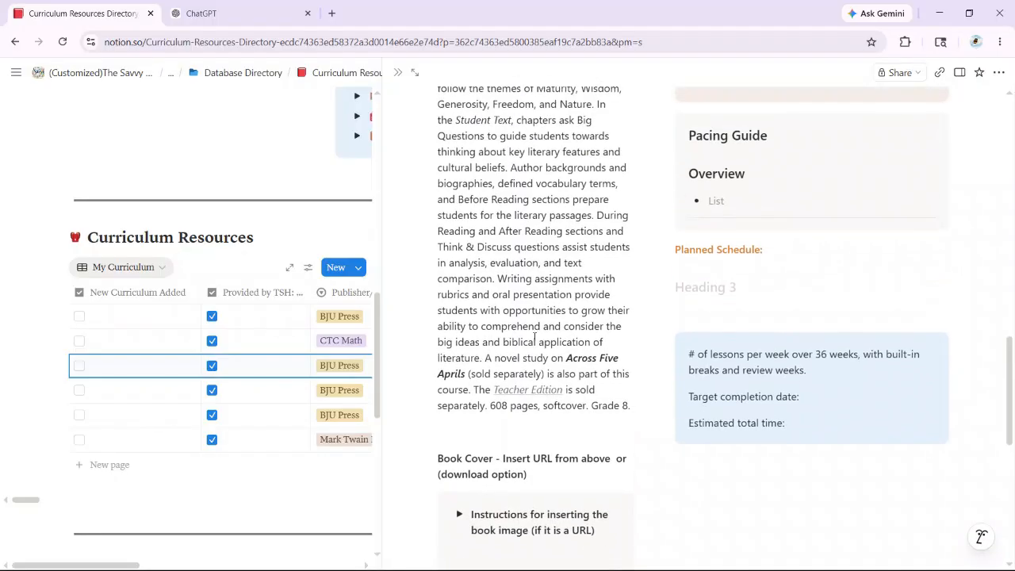
- Link Across Five Aprils in the Library property of Making Connections in Literature 8, and close the entry
scroll(537, 321, up, 3)
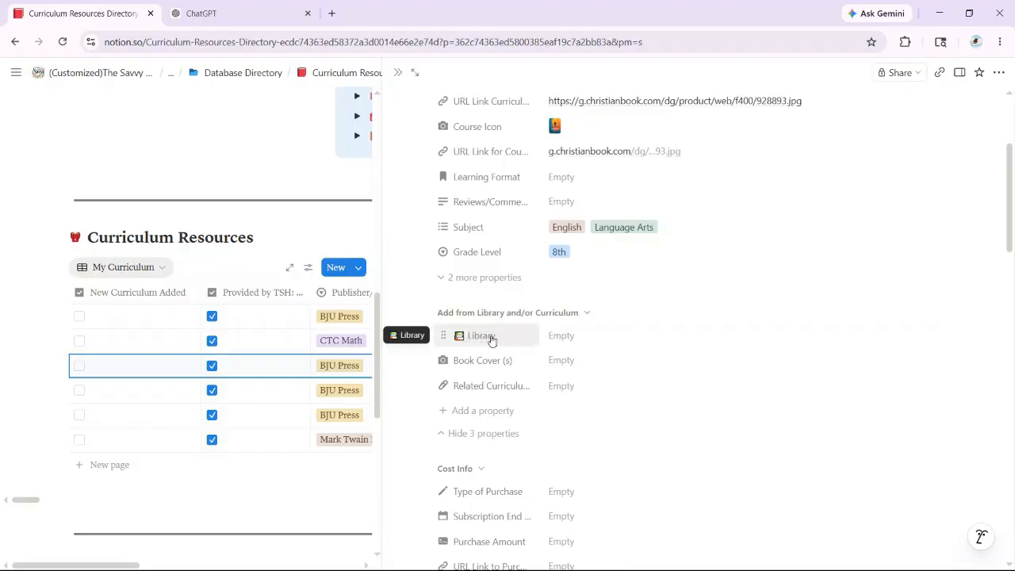
click(571, 338)
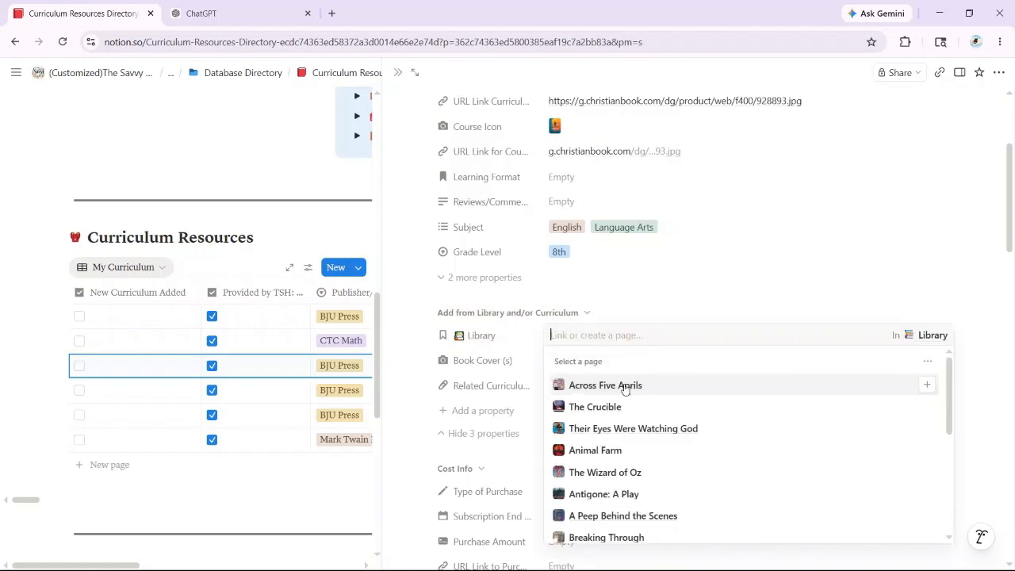
click(595, 387)
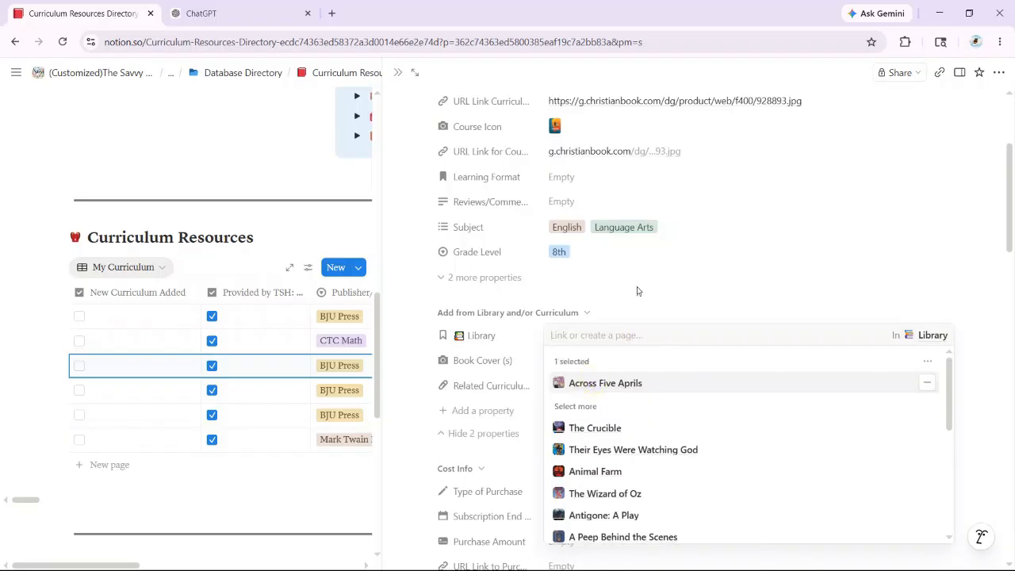
click(645, 269)
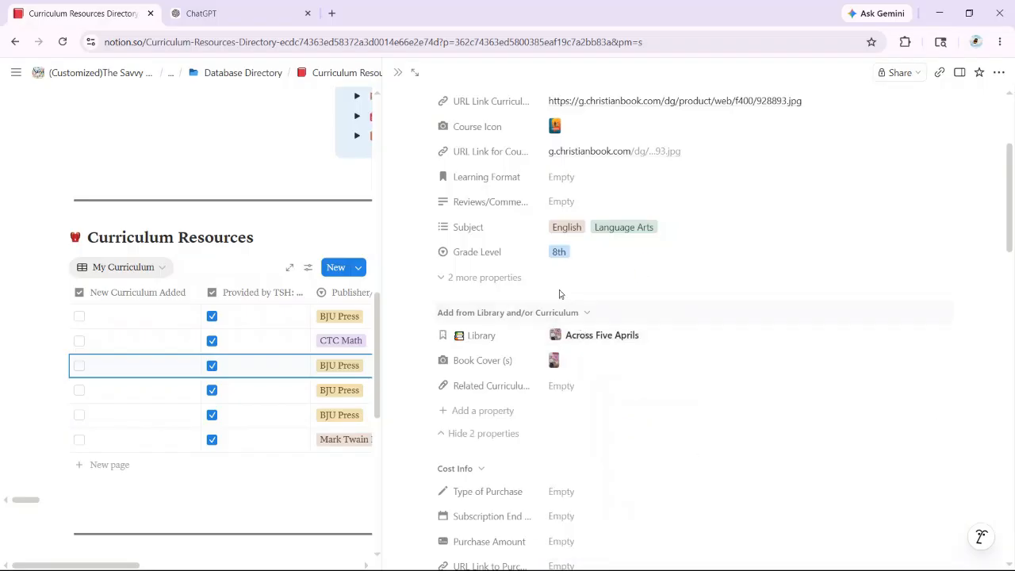
scroll(548, 198, up, 3)
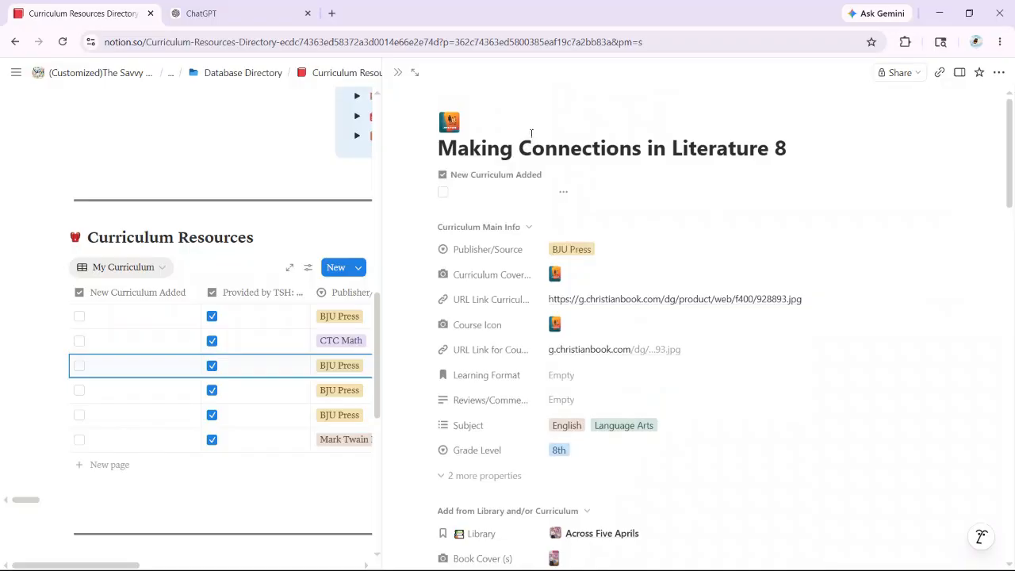
click(398, 72)
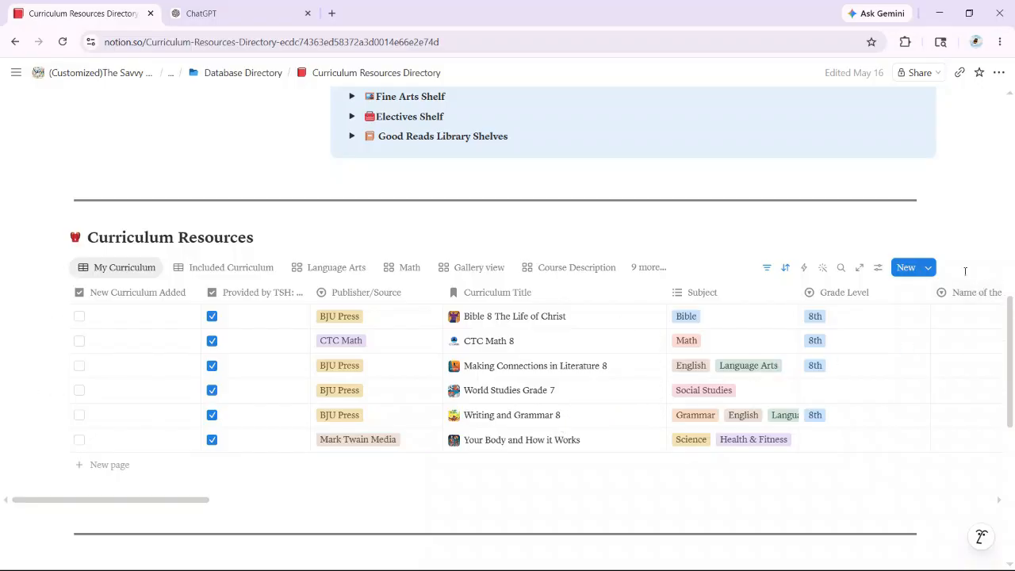
click(930, 269)
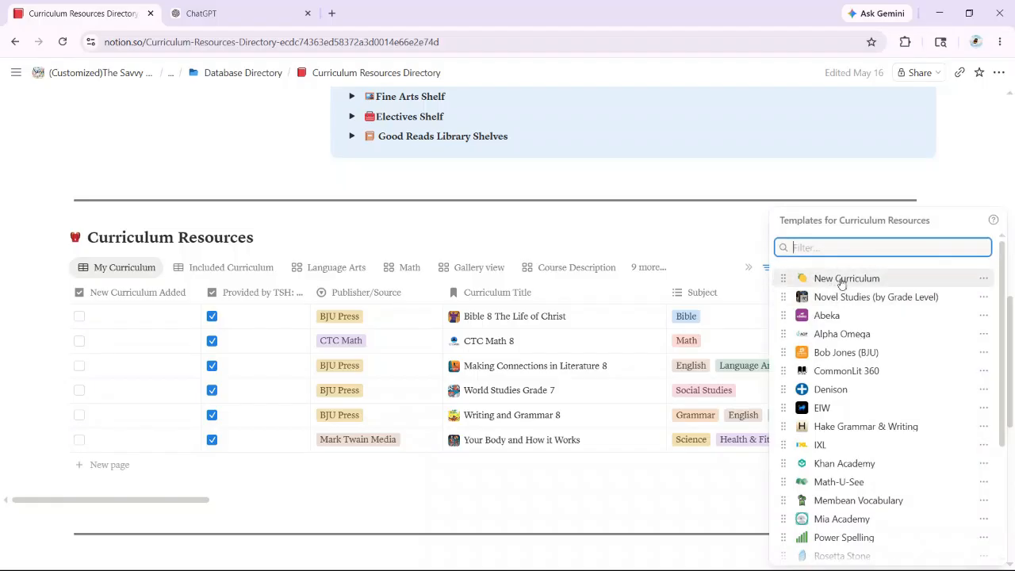
click(513, 218)
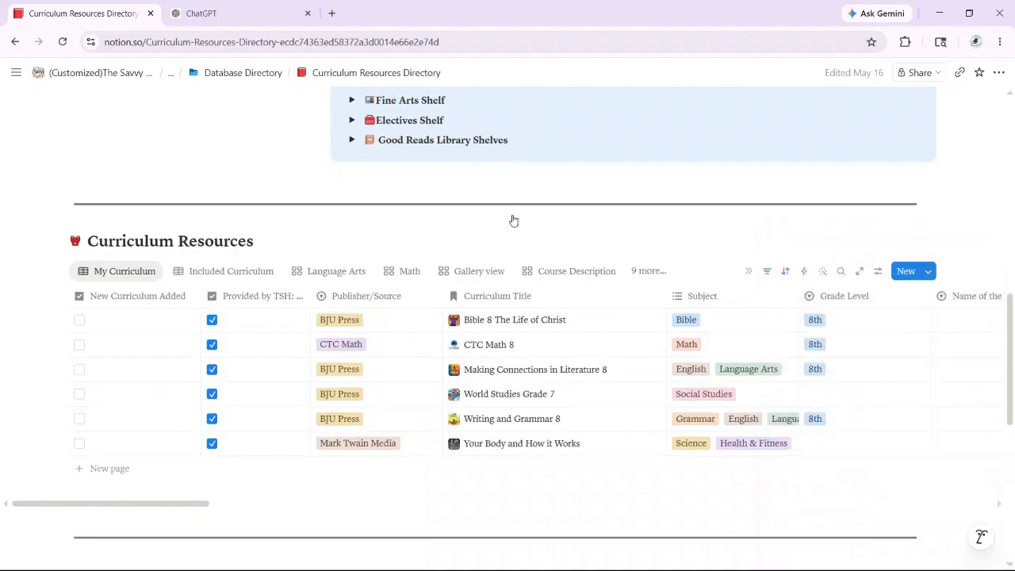
scroll(513, 220, up, 5)
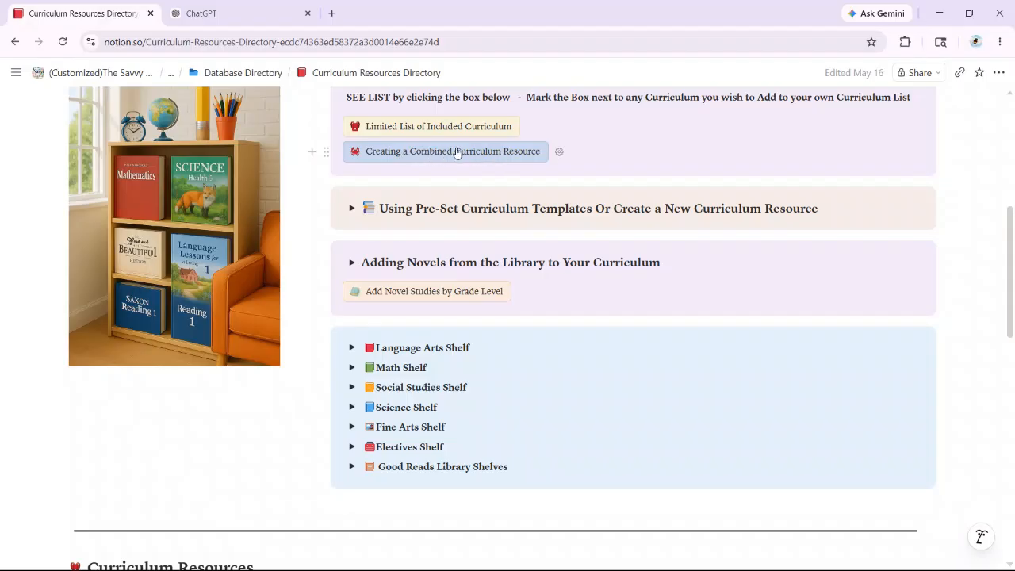
scroll(767, 385, down, 4)
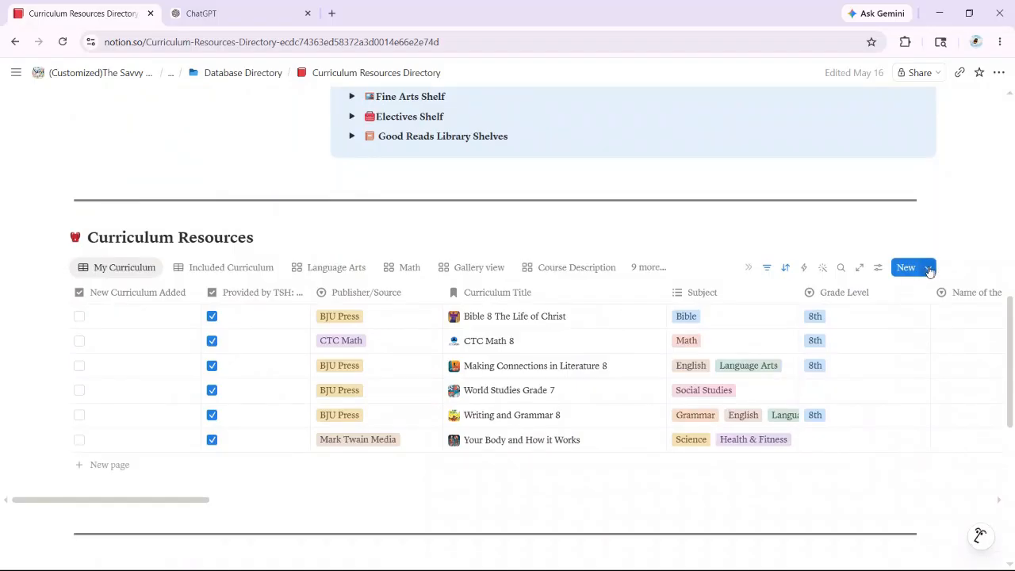
- Create a Curriculum Resources entry from the New Curriculum template, title it English 8, and close it
click(930, 270)
click(846, 280)
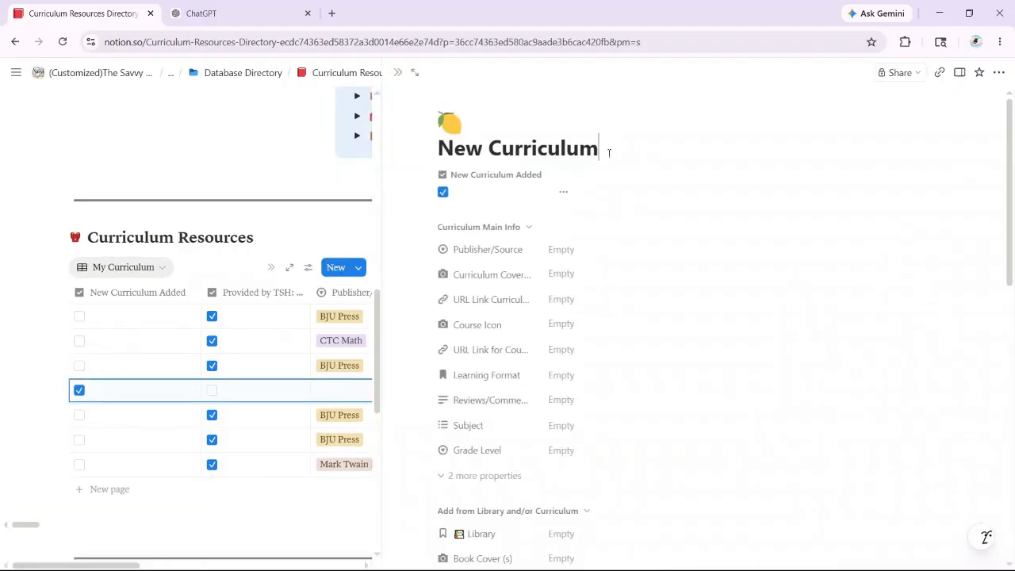
drag(603, 154, 406, 169)
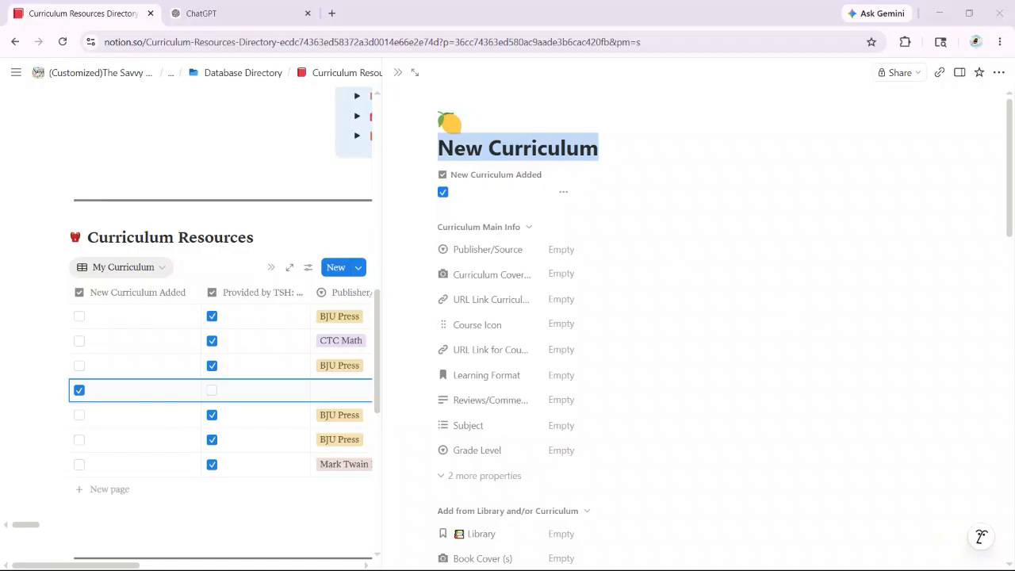
click(601, 149)
triple_click(600, 149)
text(English 8)
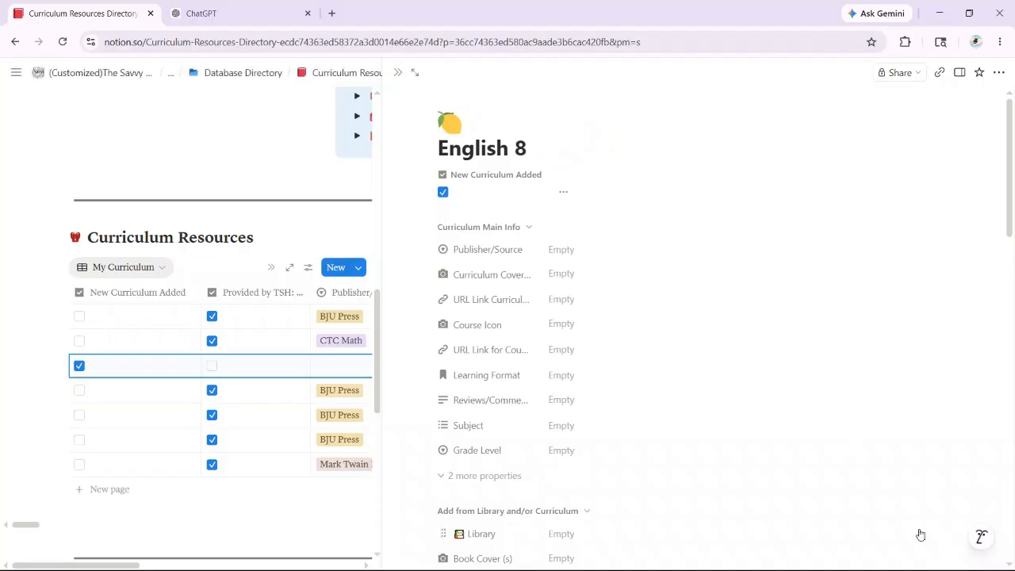
click(400, 73)
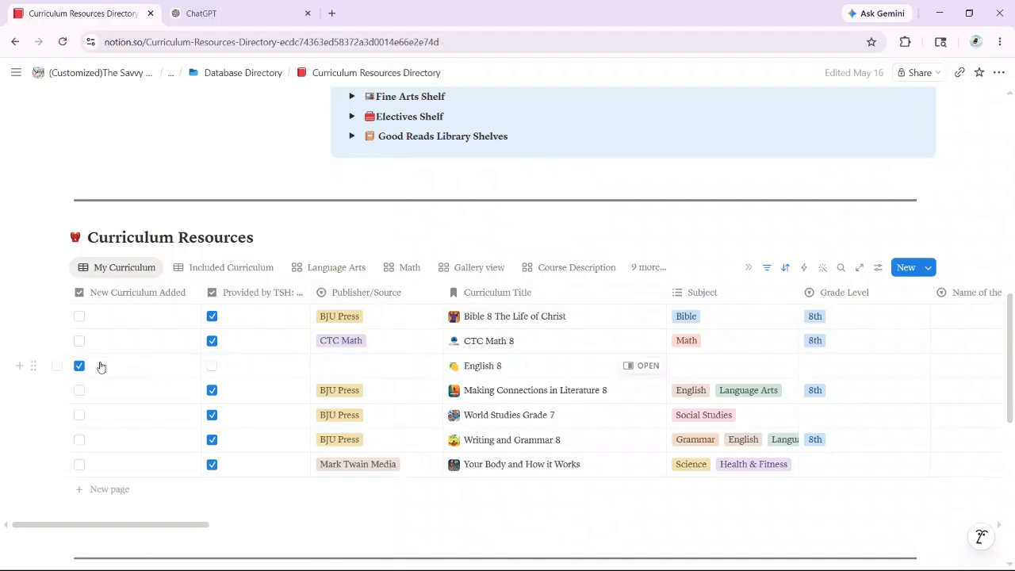
- Delete the English 8 entry from the Curriculum Resources table
click(55, 365)
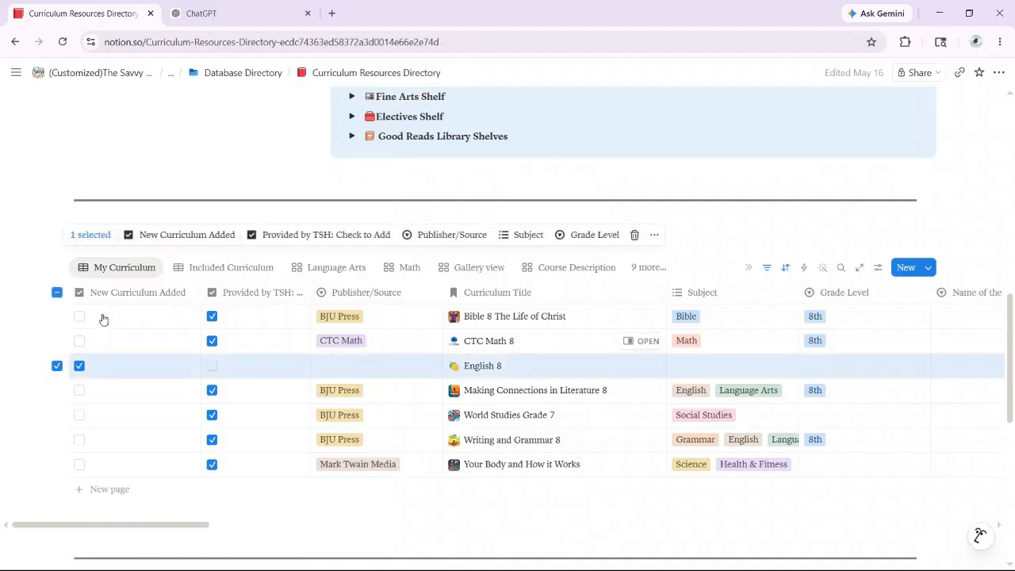
click(636, 236)
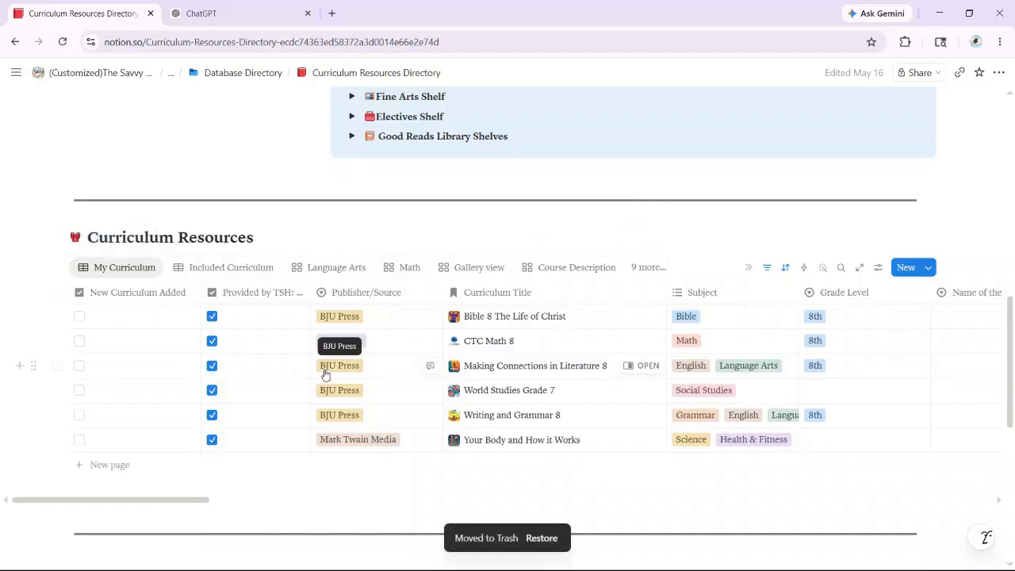
- Create a Curriculum Resources entry from the Bob Jones (BJU) template and title it English 8
click(930, 269)
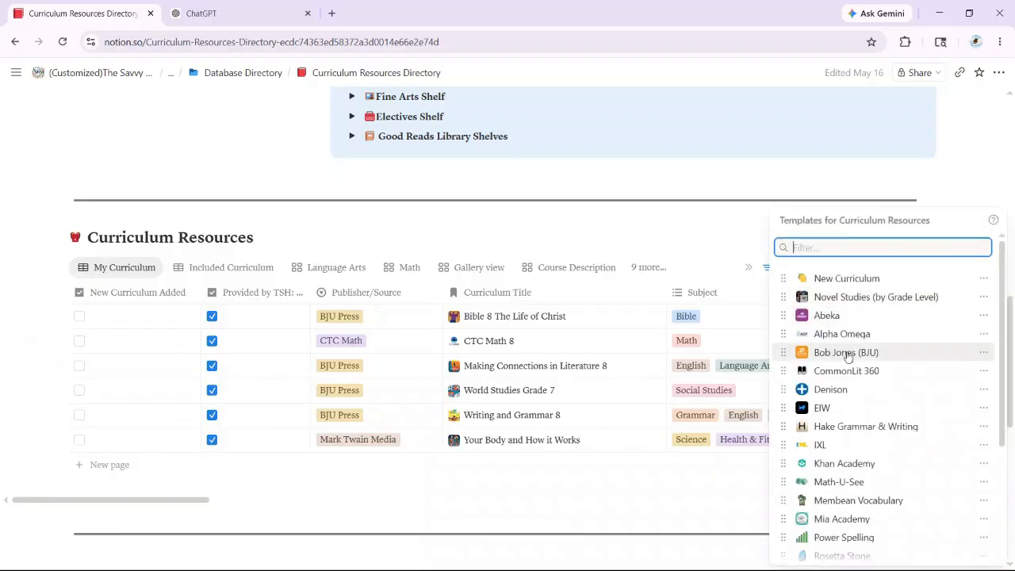
click(846, 353)
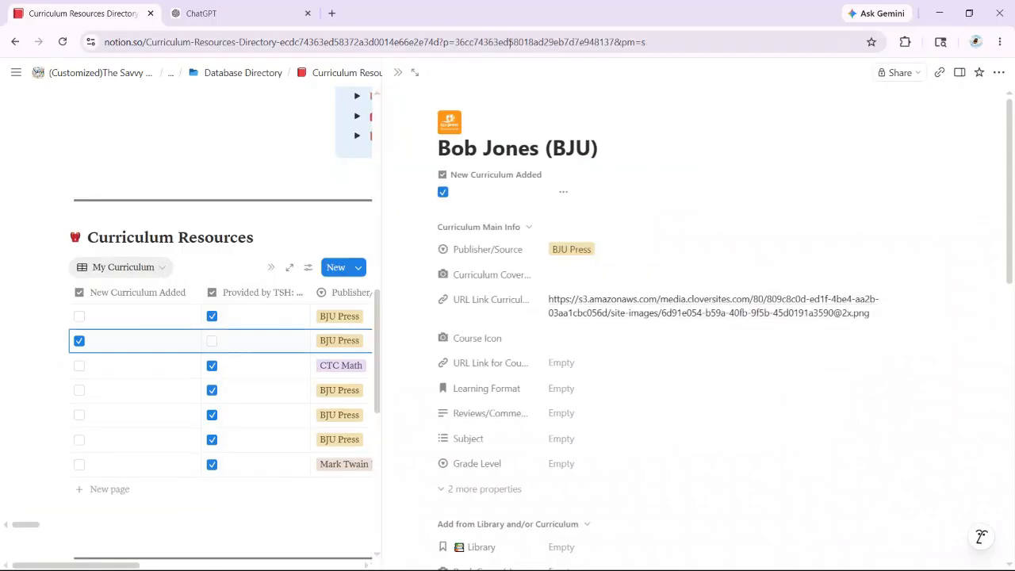
drag(608, 151, 441, 155)
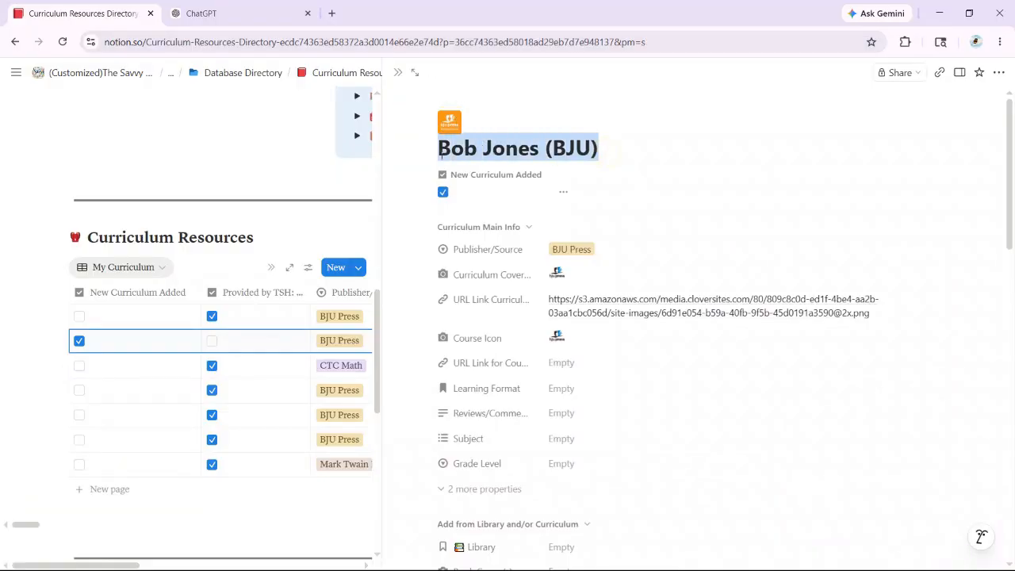
text(English 8)
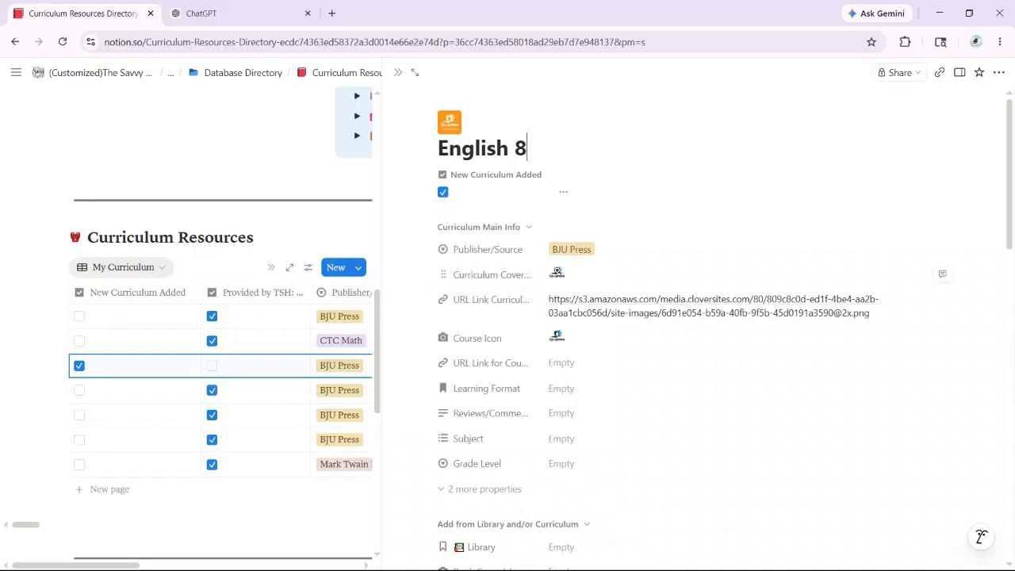
- Replace the English 8 entry's curriculum cover image with the file "bju english 8 course.png" from the Desktop
click(587, 276)
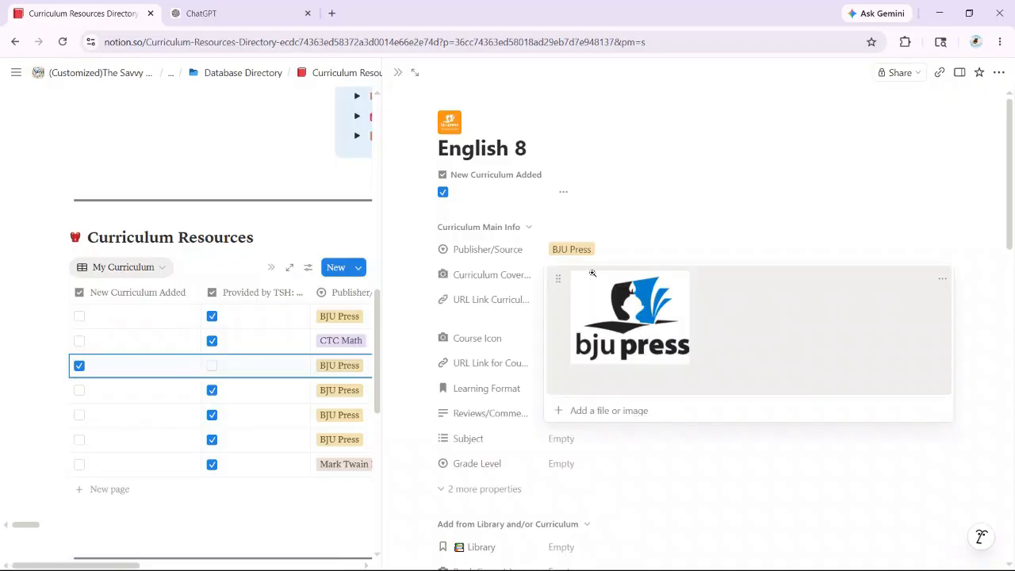
click(941, 281)
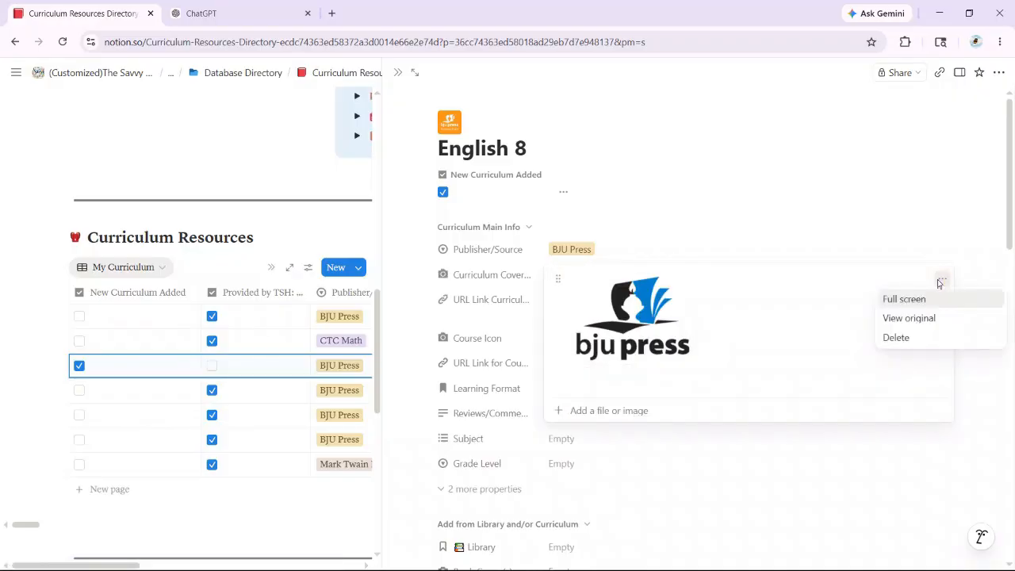
click(899, 338)
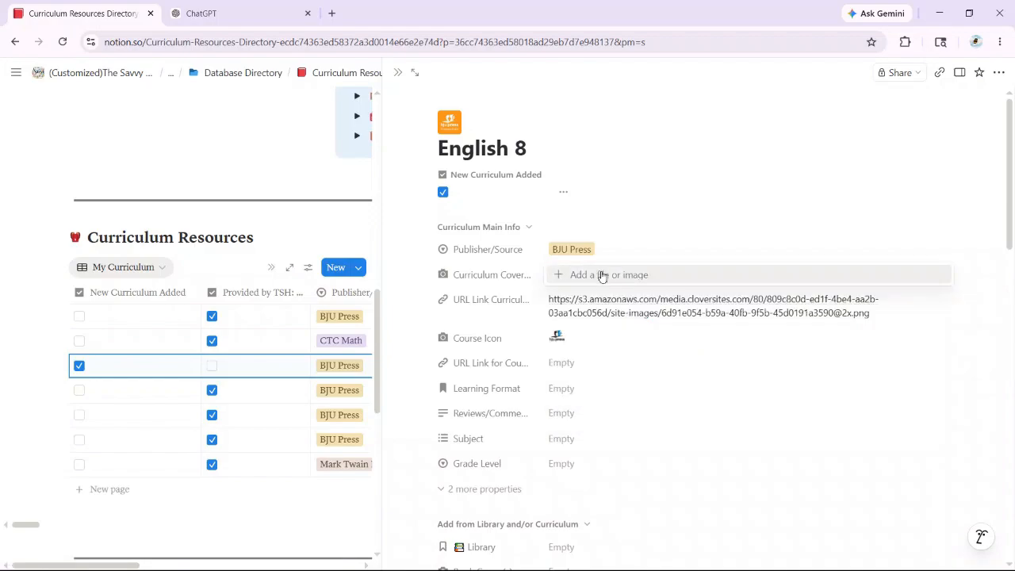
click(575, 275)
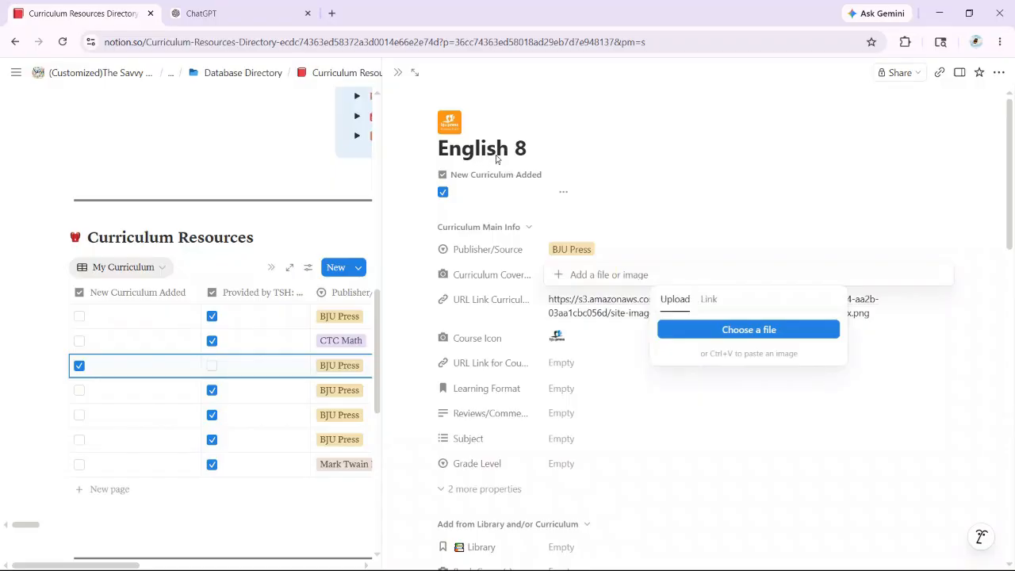
click(696, 332)
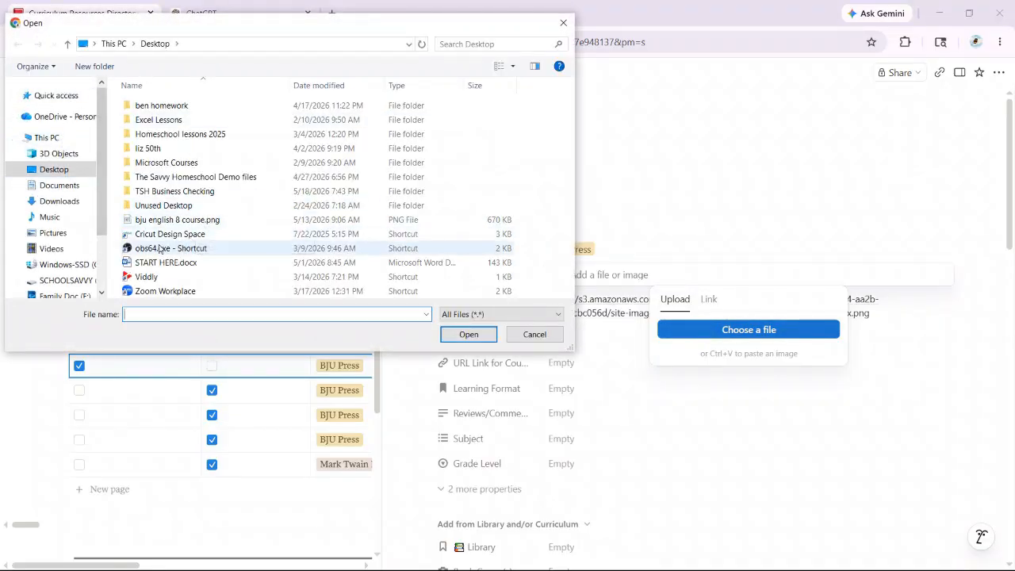
click(167, 221)
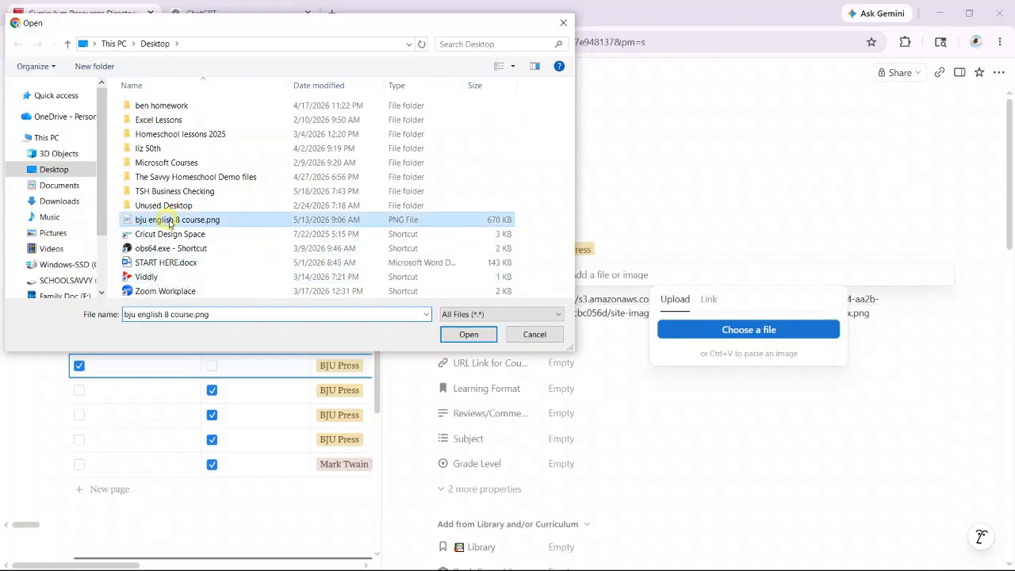
click(468, 334)
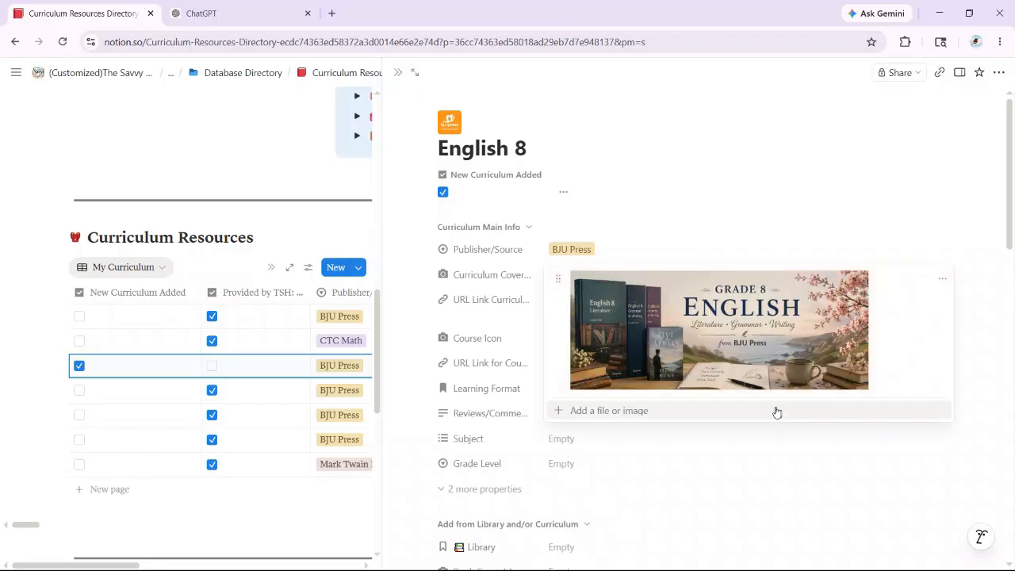
- Link the Library book "Across Five Aprils" to the English 8 entry
click(692, 206)
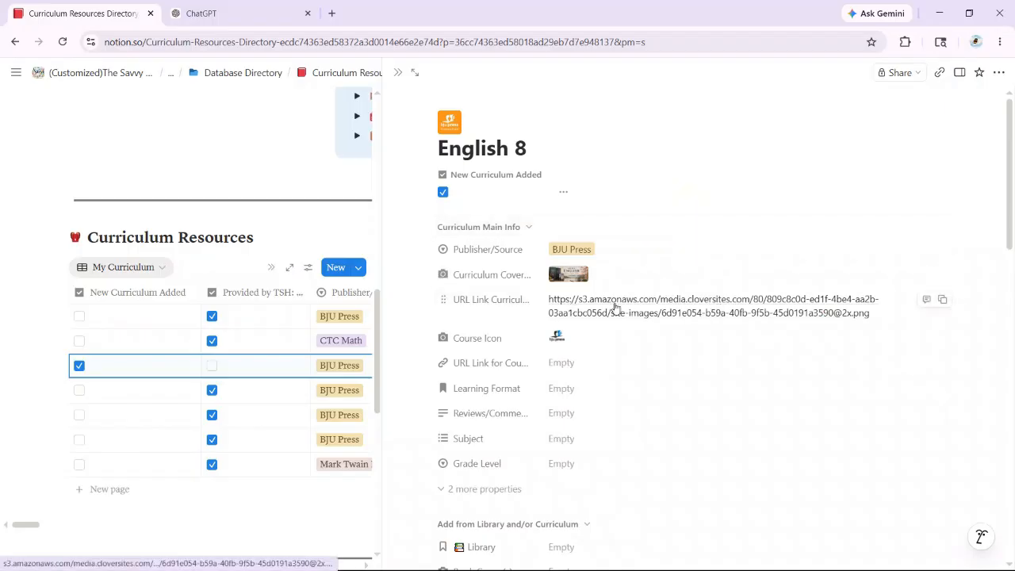
scroll(618, 307, down, 2)
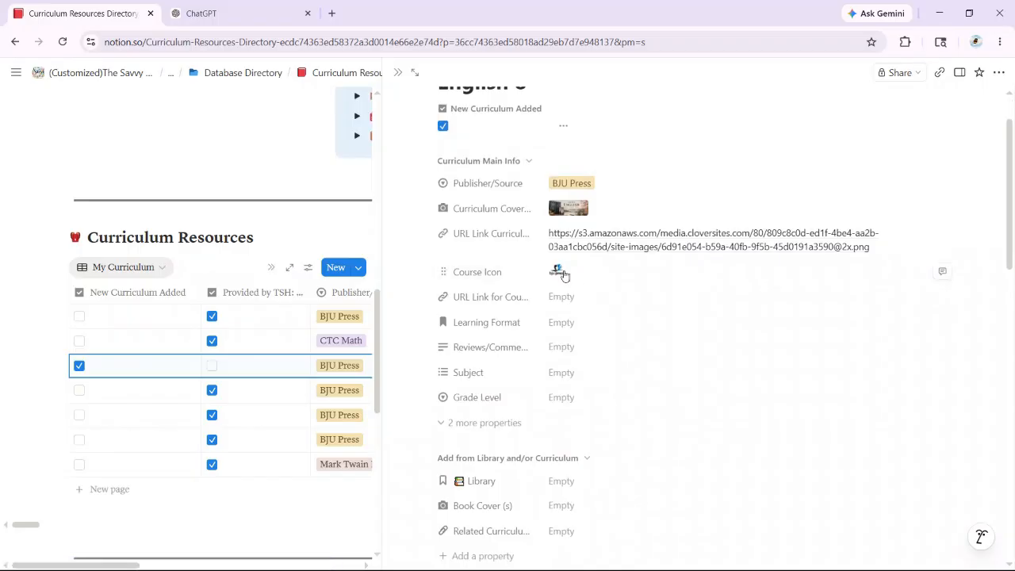
scroll(553, 273, up, 2)
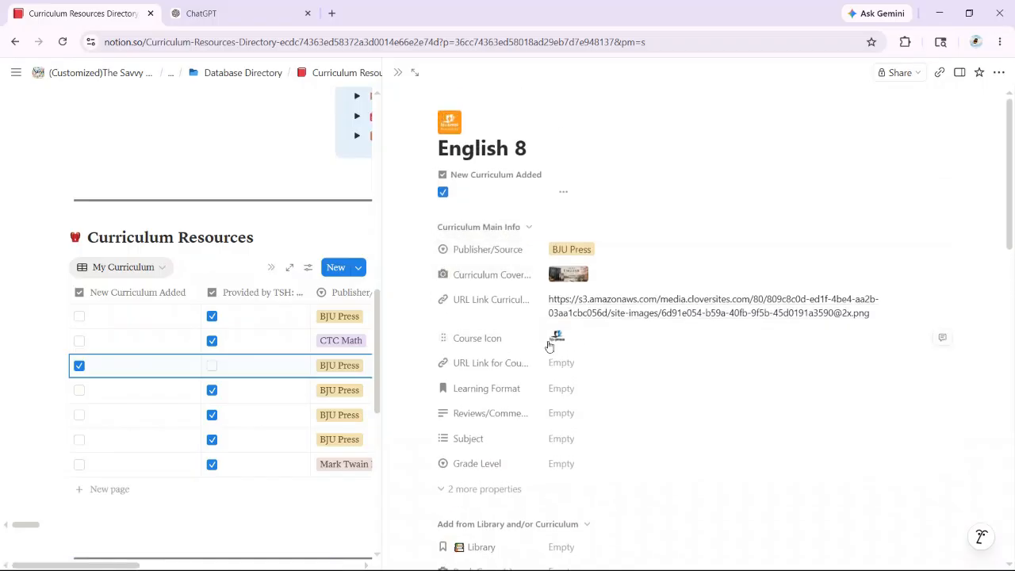
scroll(557, 338, down, 4)
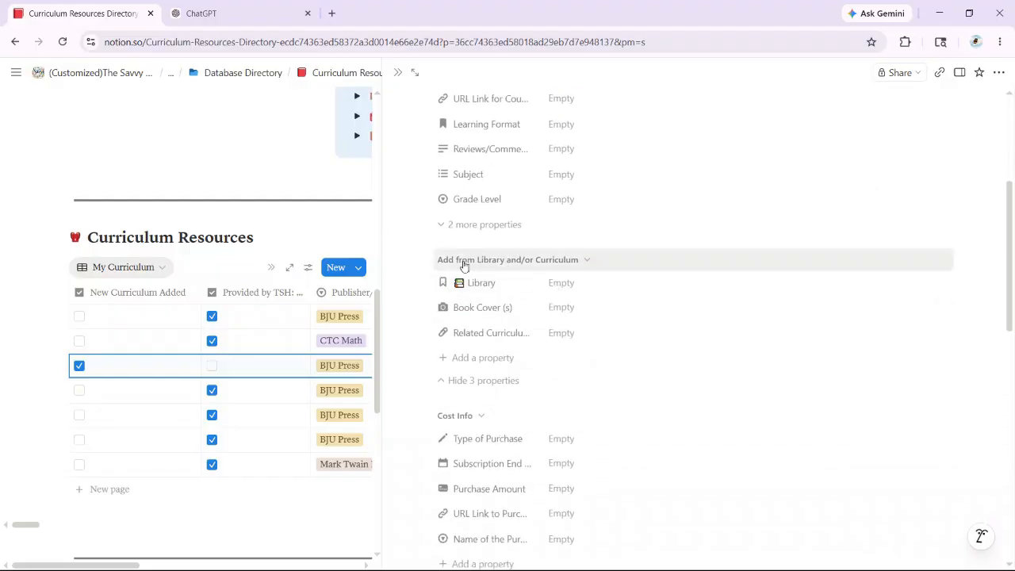
click(561, 282)
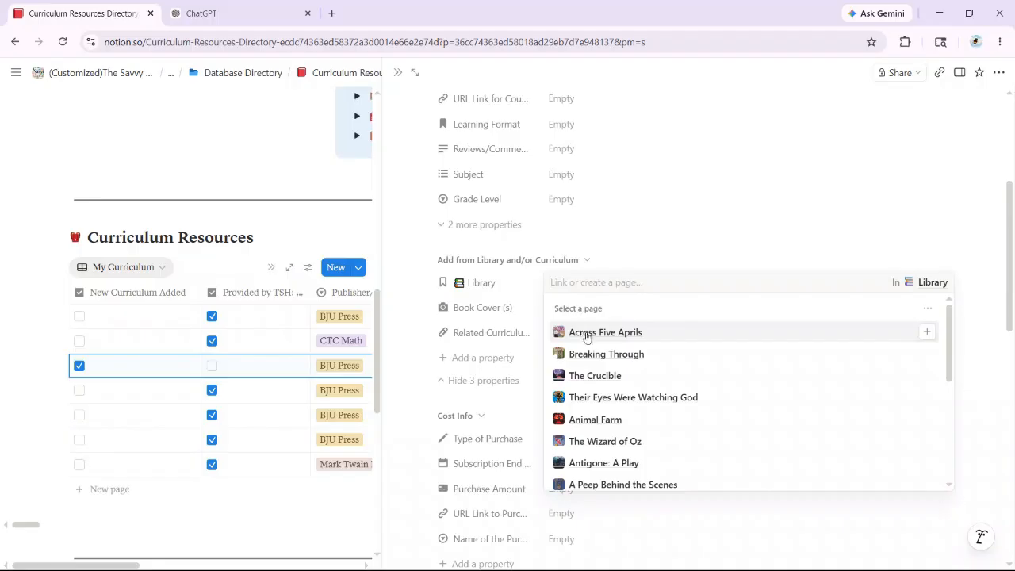
click(590, 333)
click(618, 241)
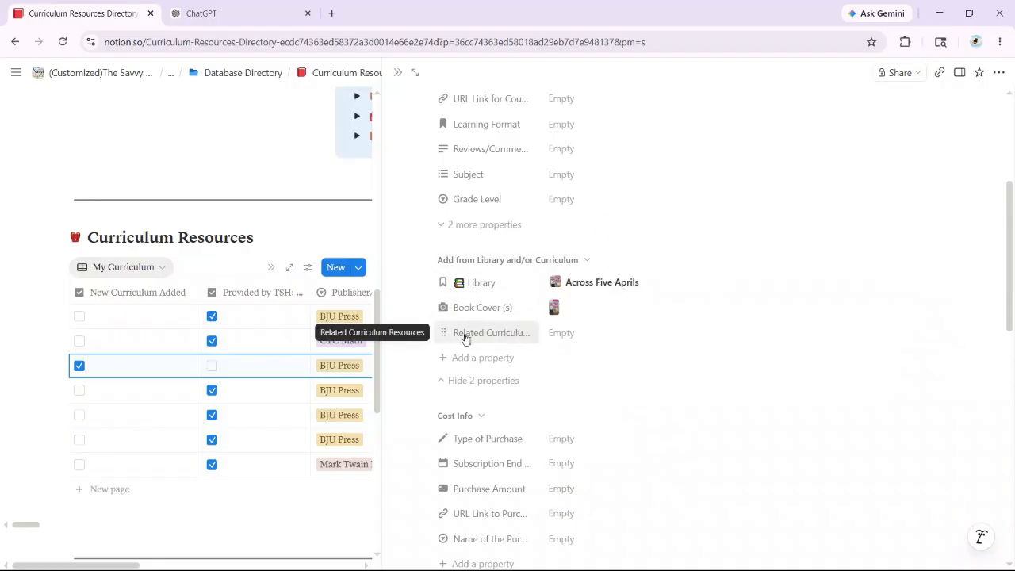
- Add Making Connections in Literature 8 and Writing and Grammar 8 as related curriculum resources of the English 8 entry
click(559, 332)
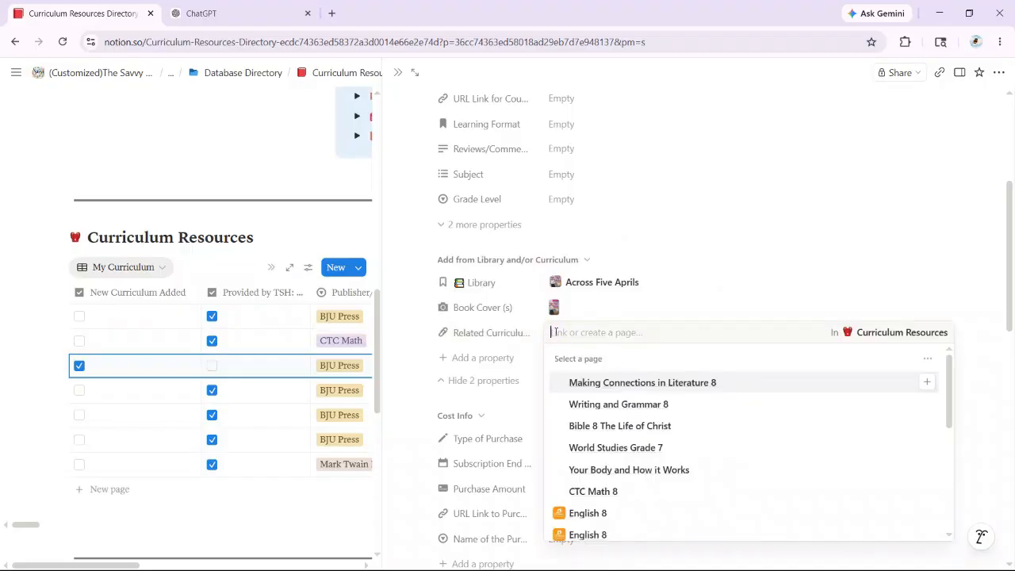
click(603, 384)
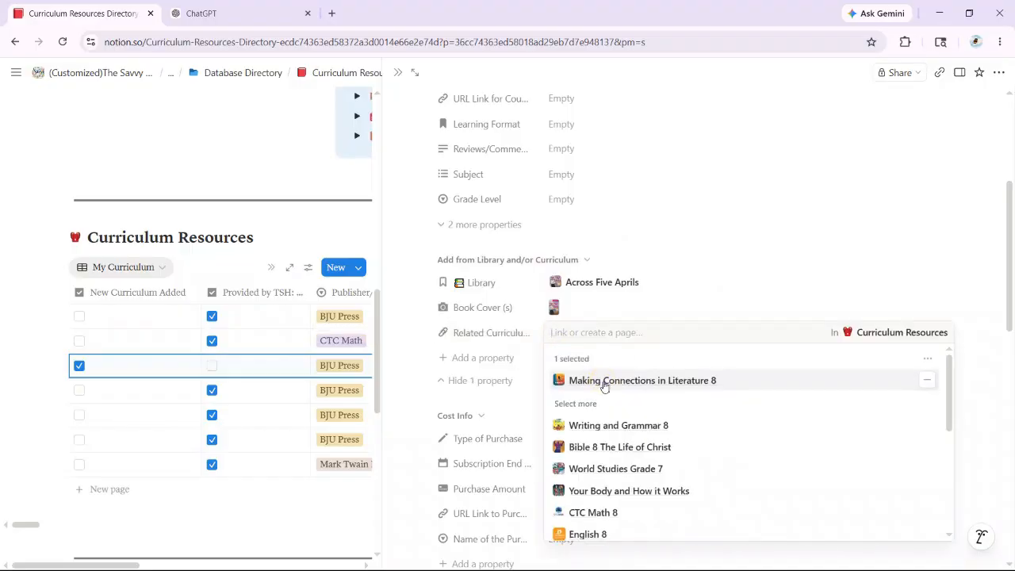
click(611, 429)
click(698, 282)
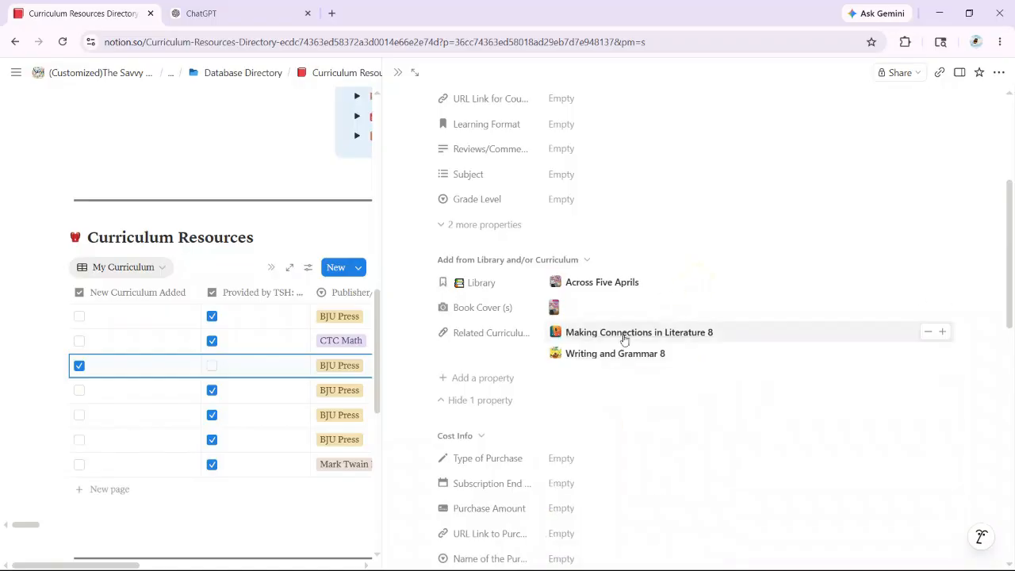
- Replace the BJU Press logo in the page's Book Cover block with "bju english 8 course.png" from the Desktop
scroll(621, 299, up, 1)
scroll(612, 288, up, 4)
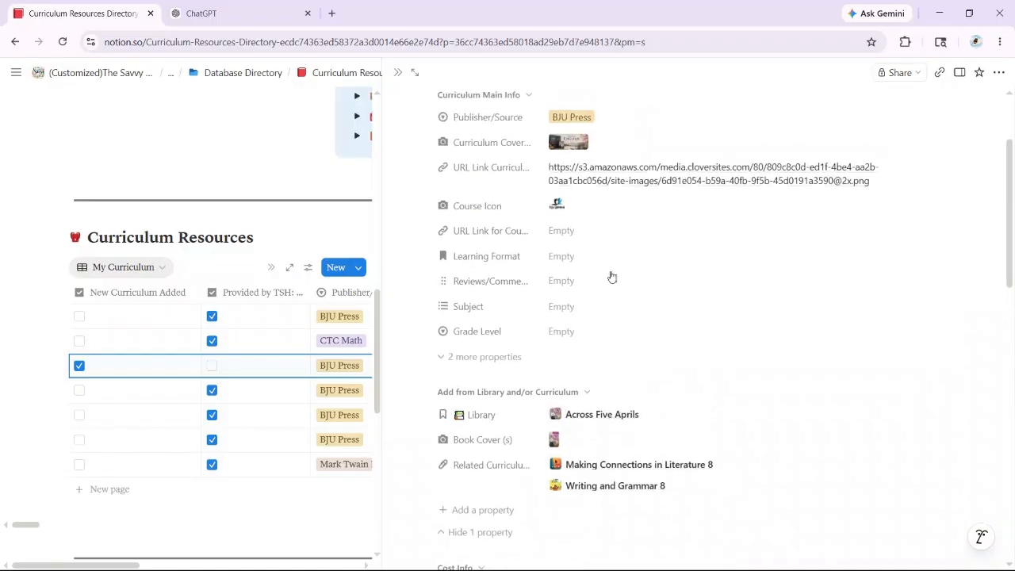
scroll(585, 263, down, 6)
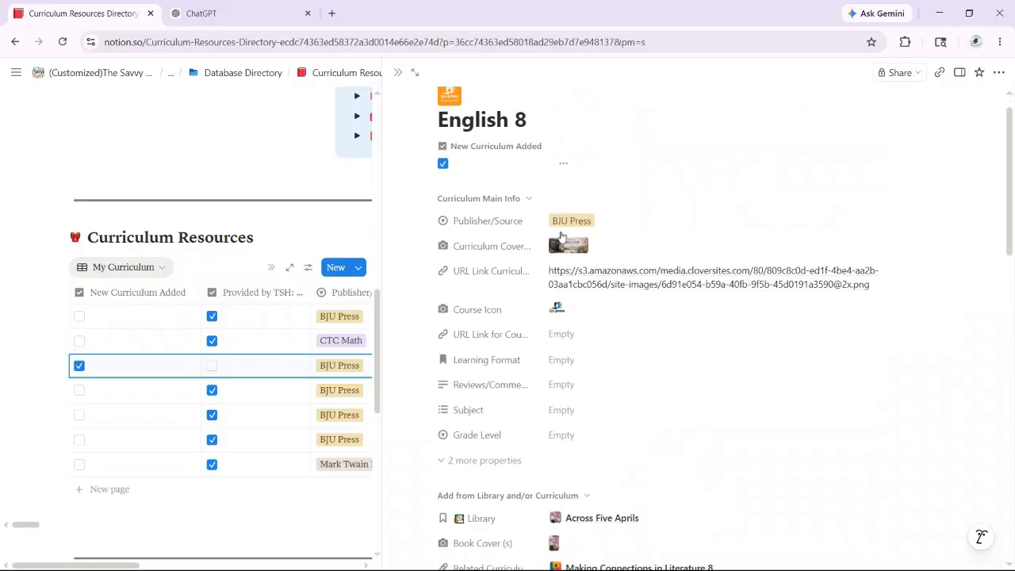
scroll(591, 256, down, 6)
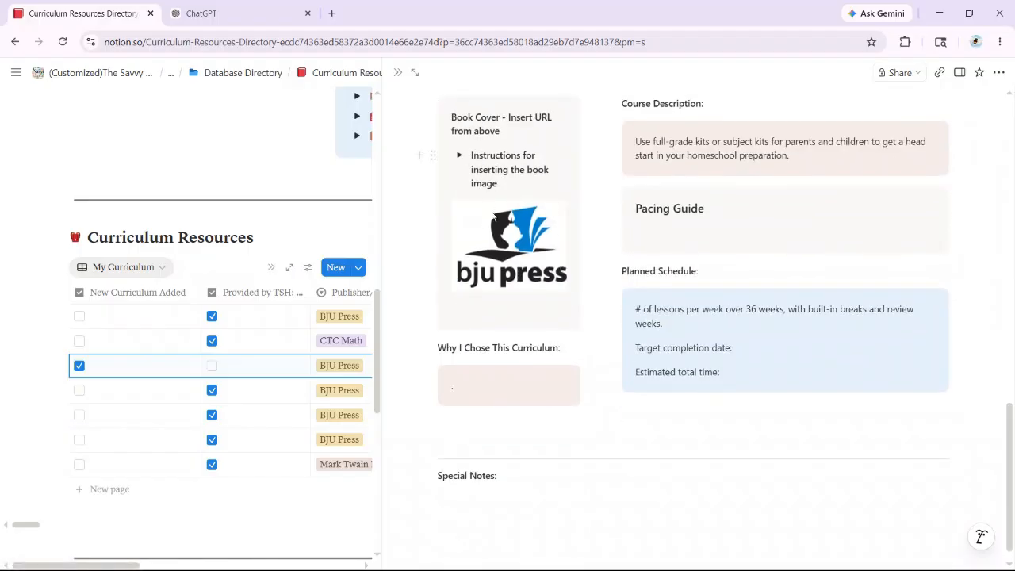
click(554, 212)
click(597, 269)
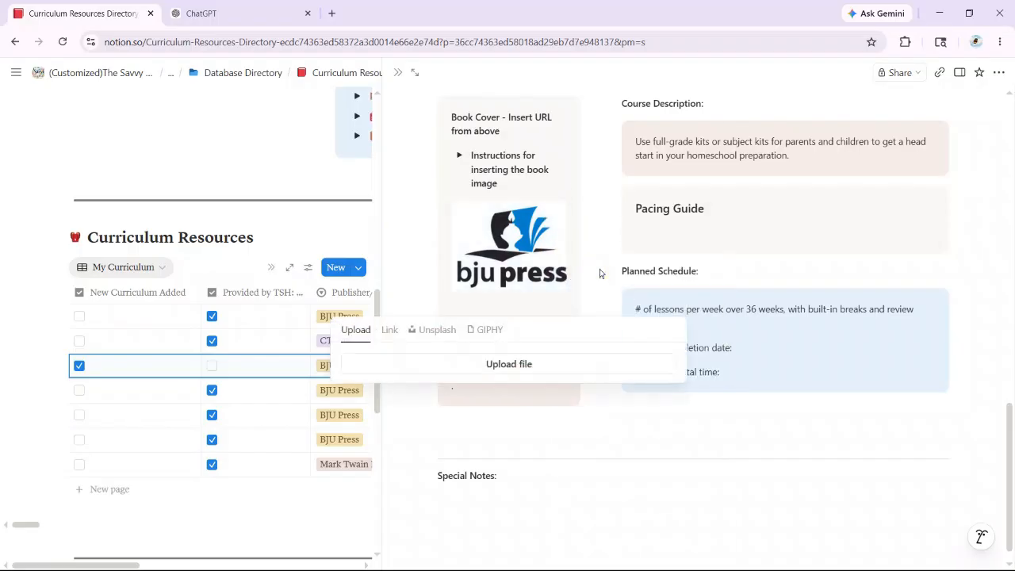
click(409, 365)
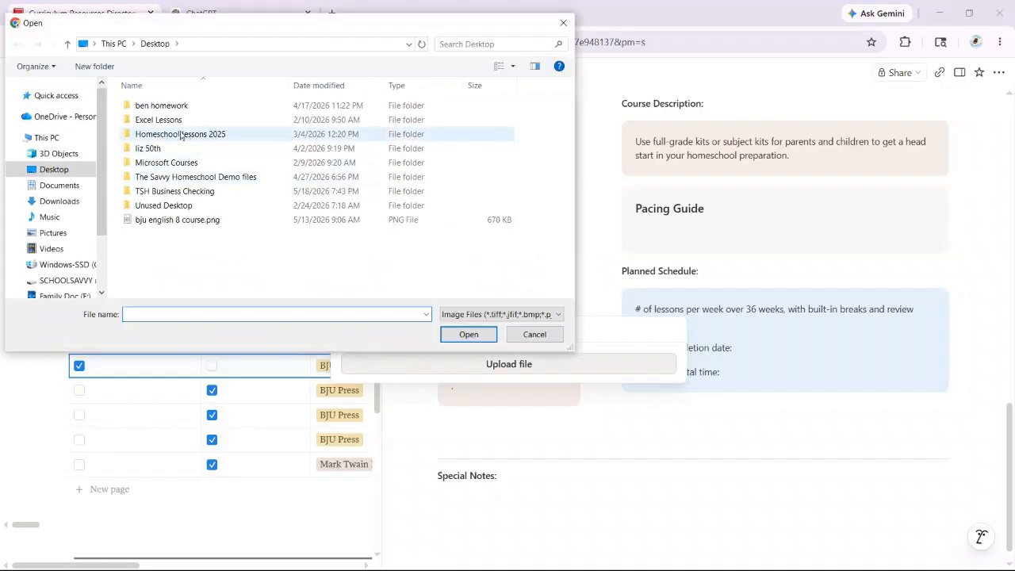
click(82, 173)
click(170, 219)
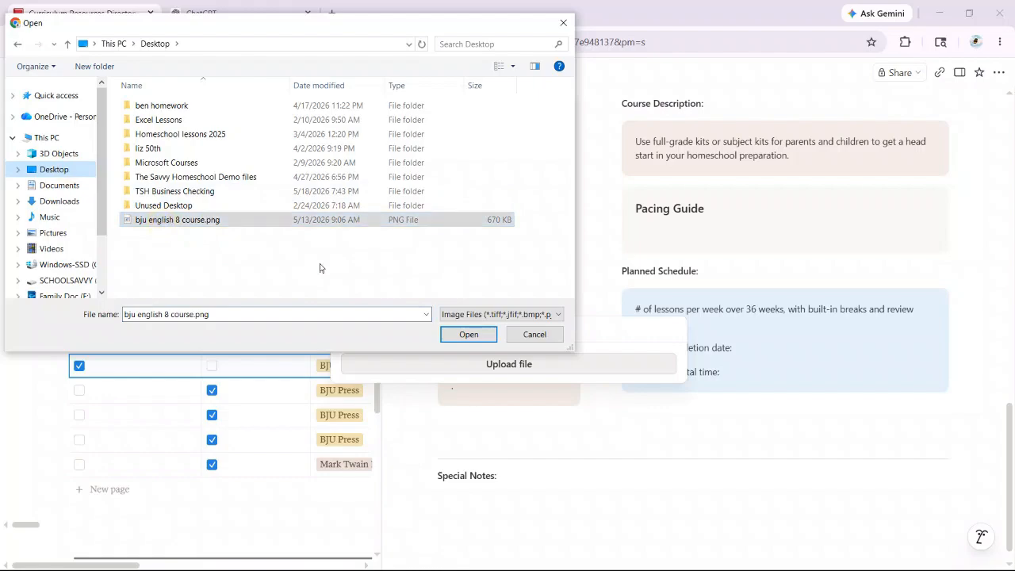
click(468, 334)
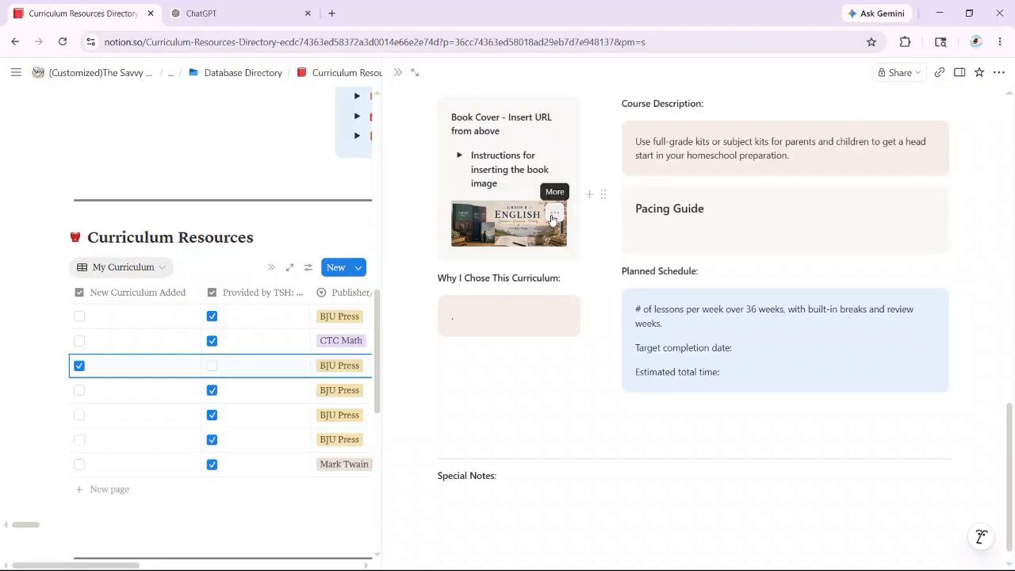
- Review the English 8 entry's cost and online course properties and its page content, and close the entry
scroll(593, 327, up, 5)
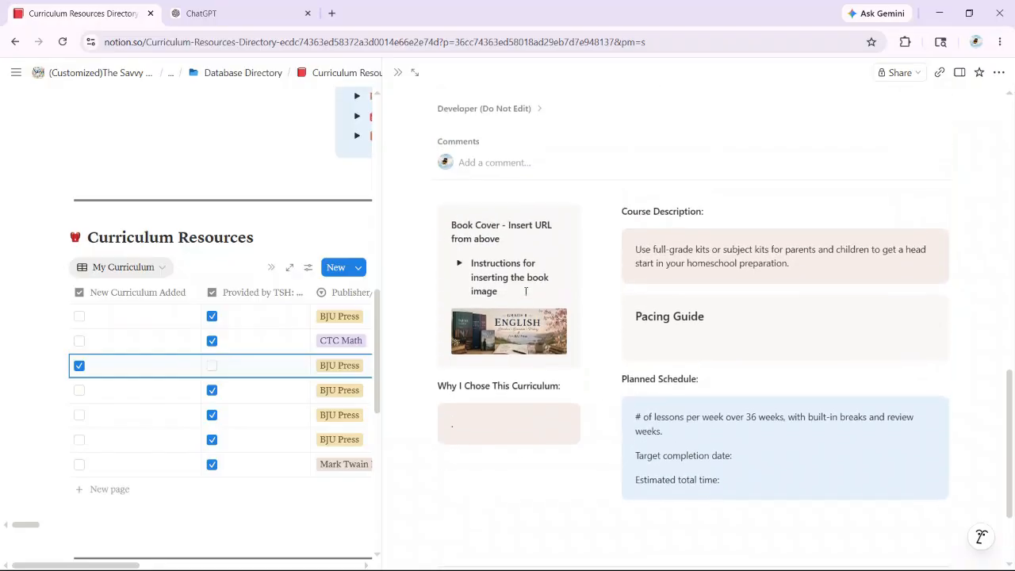
scroll(593, 327, up, 5)
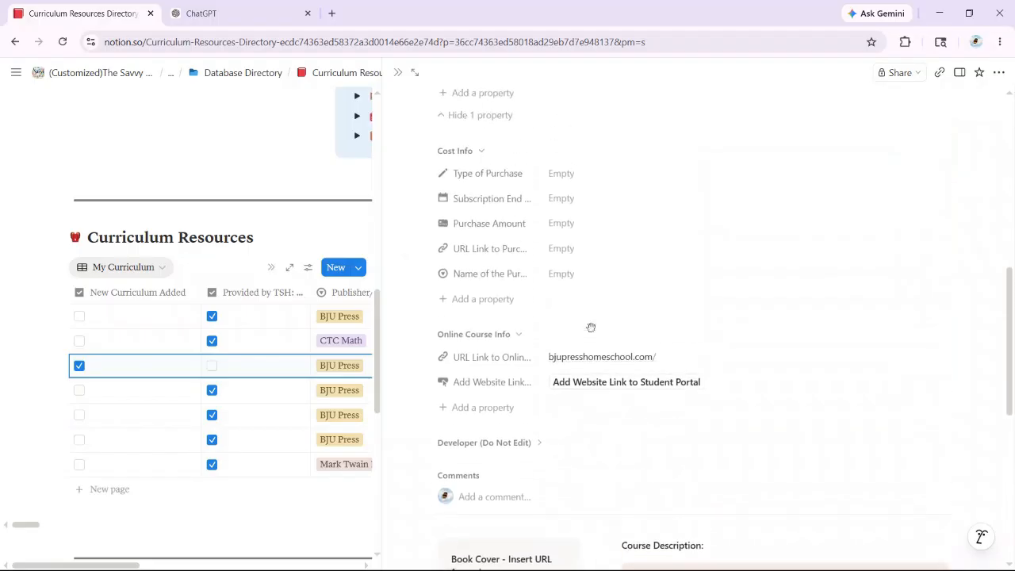
scroll(575, 304, down, 10)
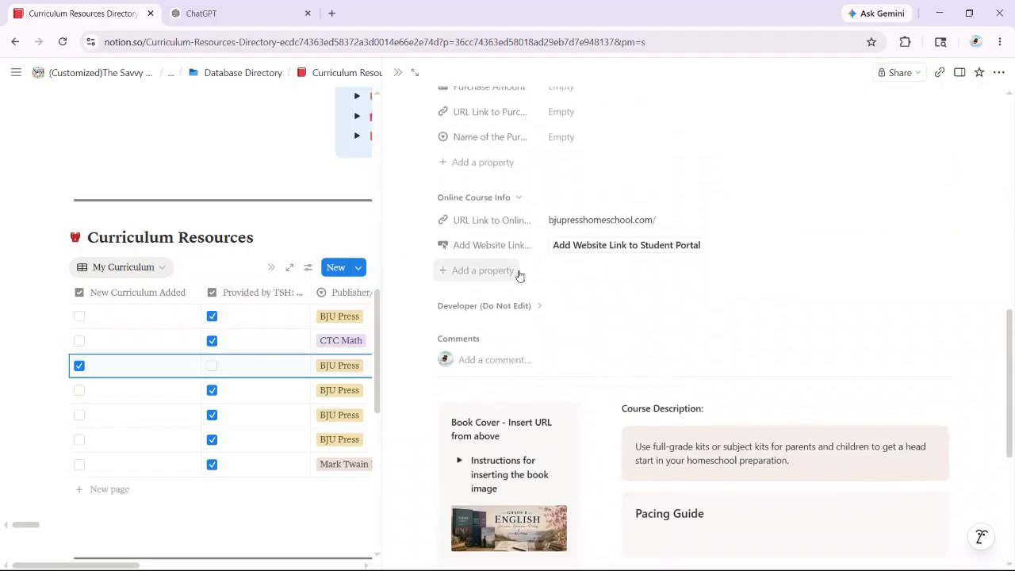
scroll(508, 285, down, 1)
scroll(515, 286, up, 3)
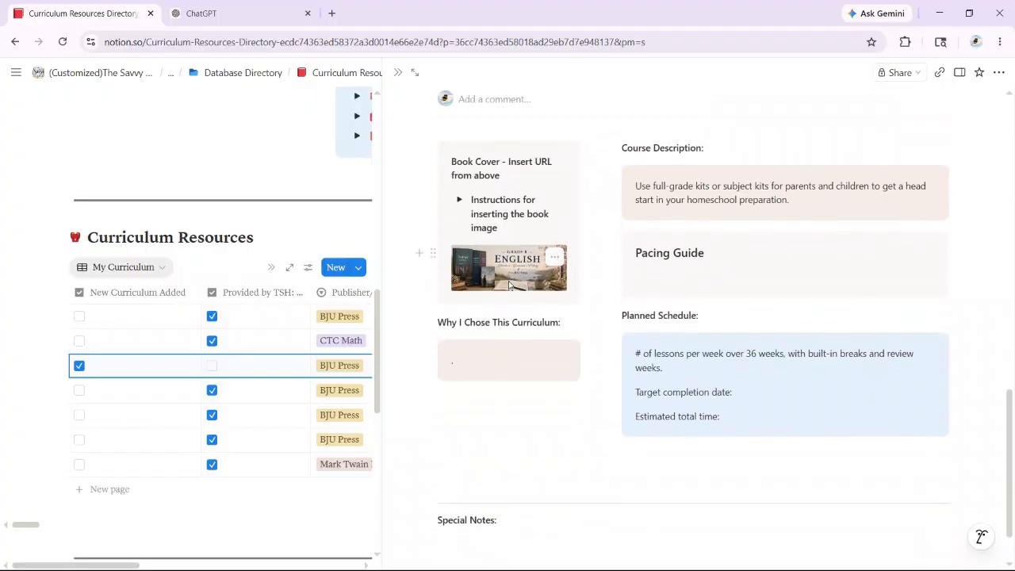
scroll(555, 318, up, 6)
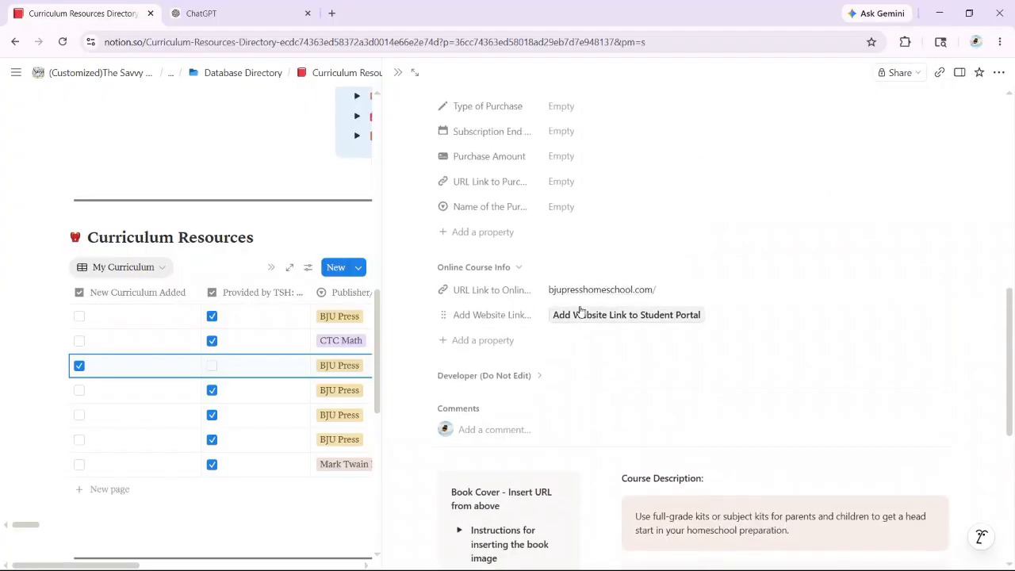
click(398, 75)
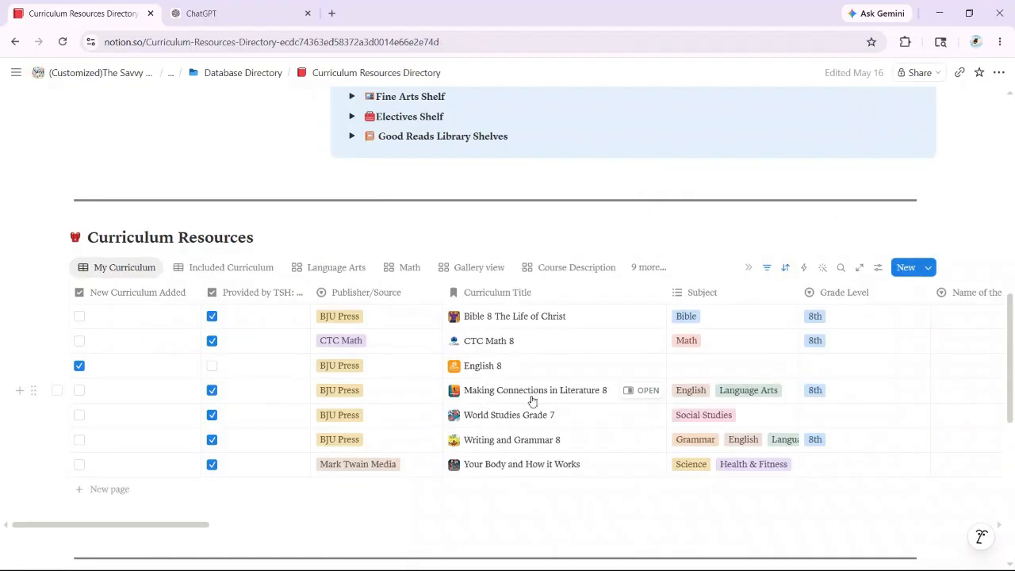
- Copy the full About description from the Making Connections in Literature 8 entry and paste it into a new ChatGPT prompt
click(643, 391)
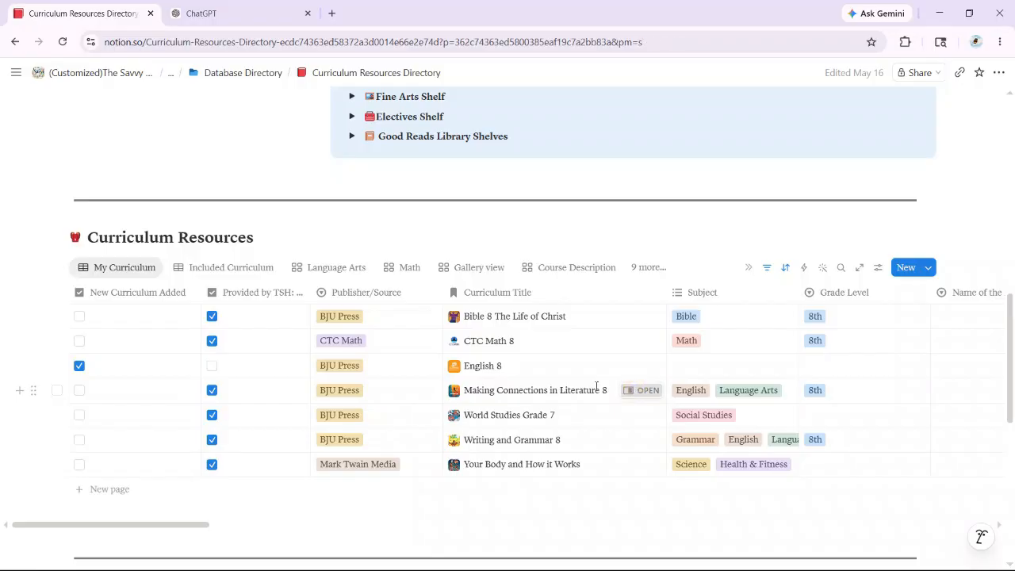
scroll(575, 373, down, 10)
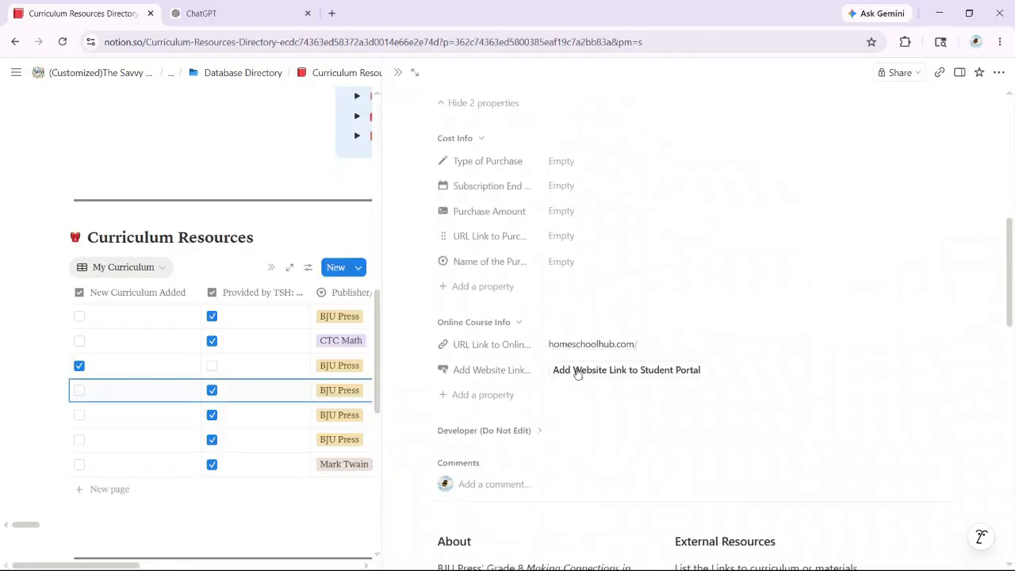
drag(438, 304, 548, 376)
scroll(617, 482, down, 1)
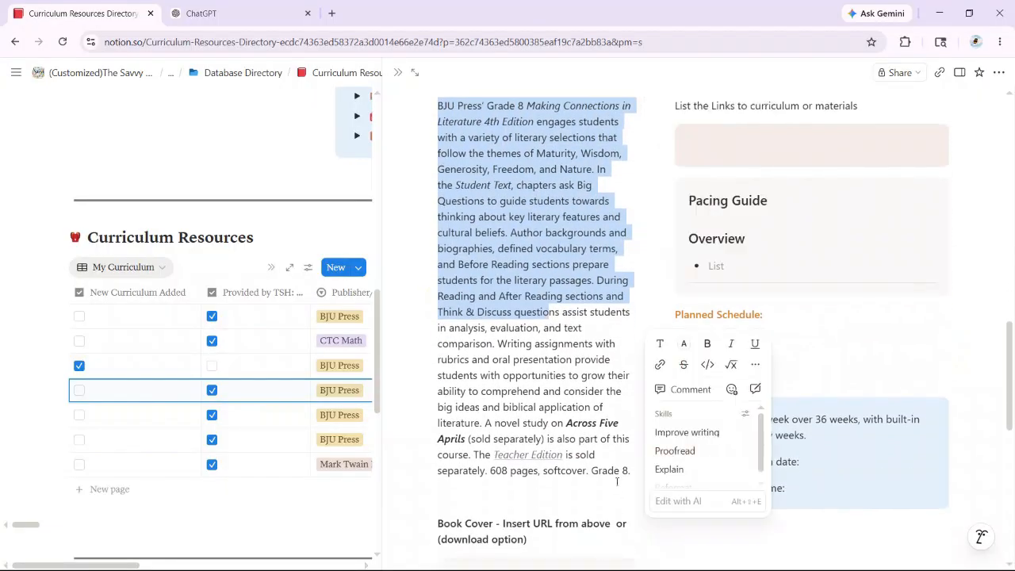
click(606, 471)
drag(634, 466, 431, 300)
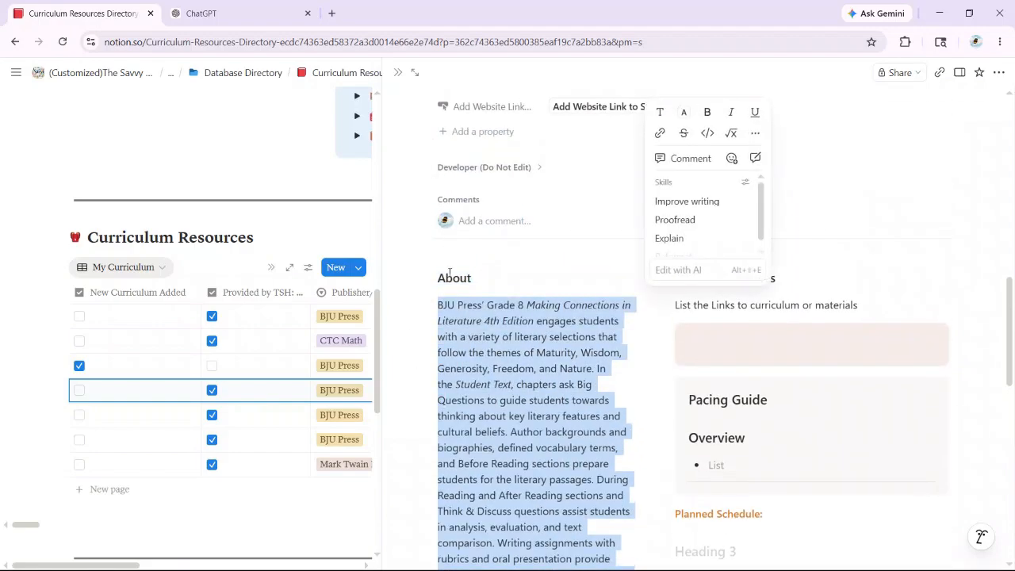
click(237, 14)
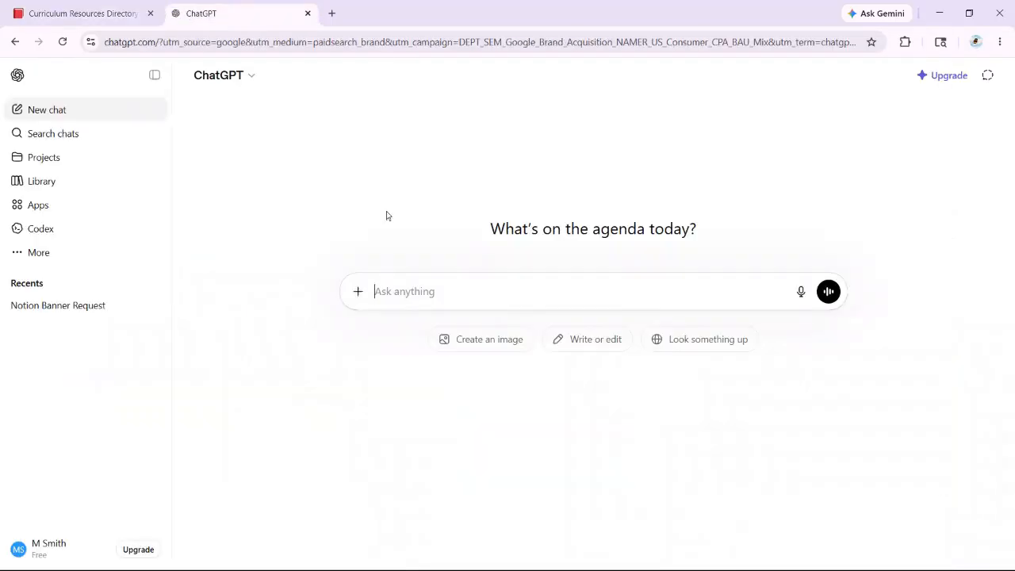
key(ctrl+v)
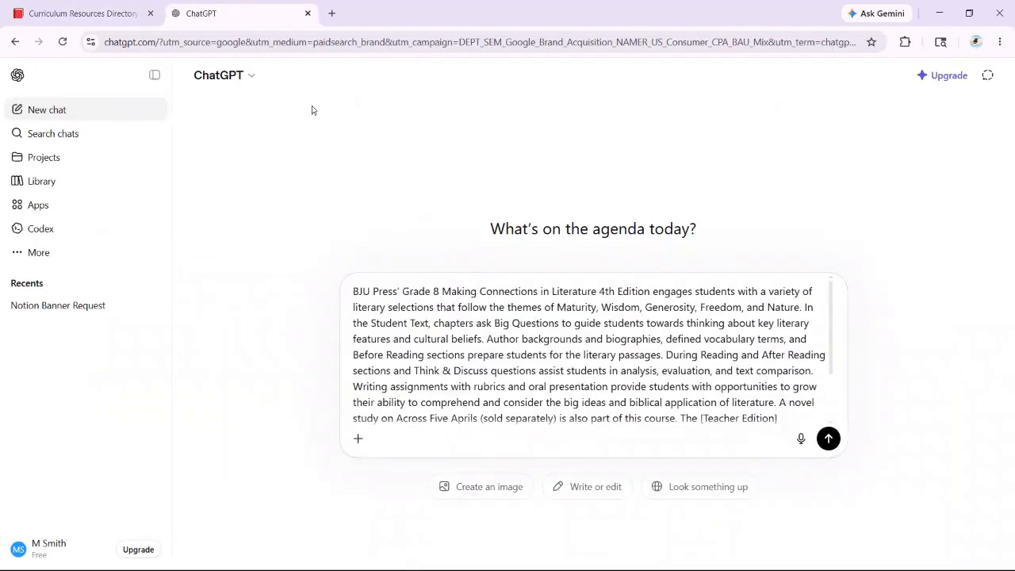
- Copy the full About description from the Writing and Grammar 8 entry in Notion and append it to the unsent ChatGPT prompt
click(108, 17)
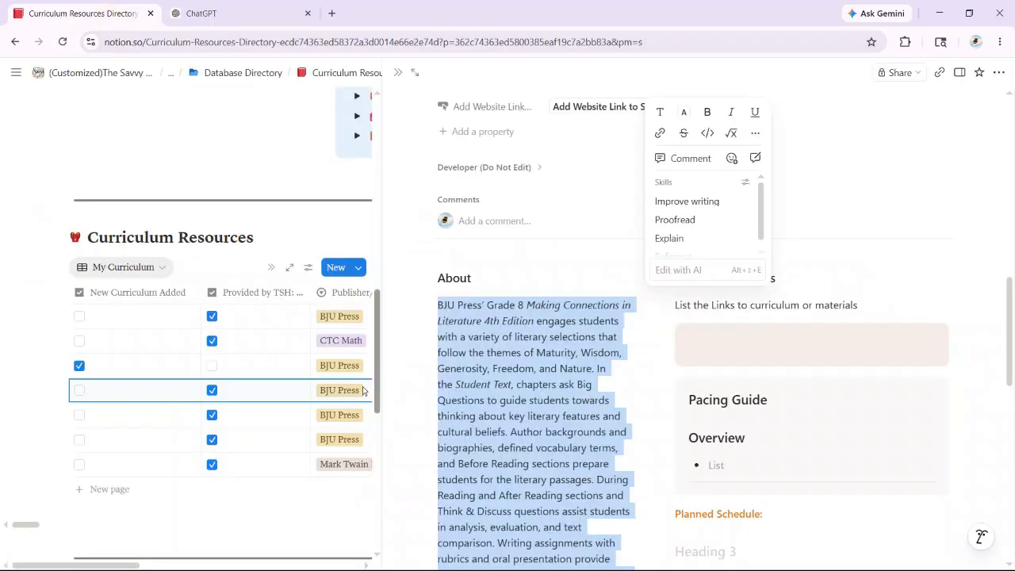
click(400, 74)
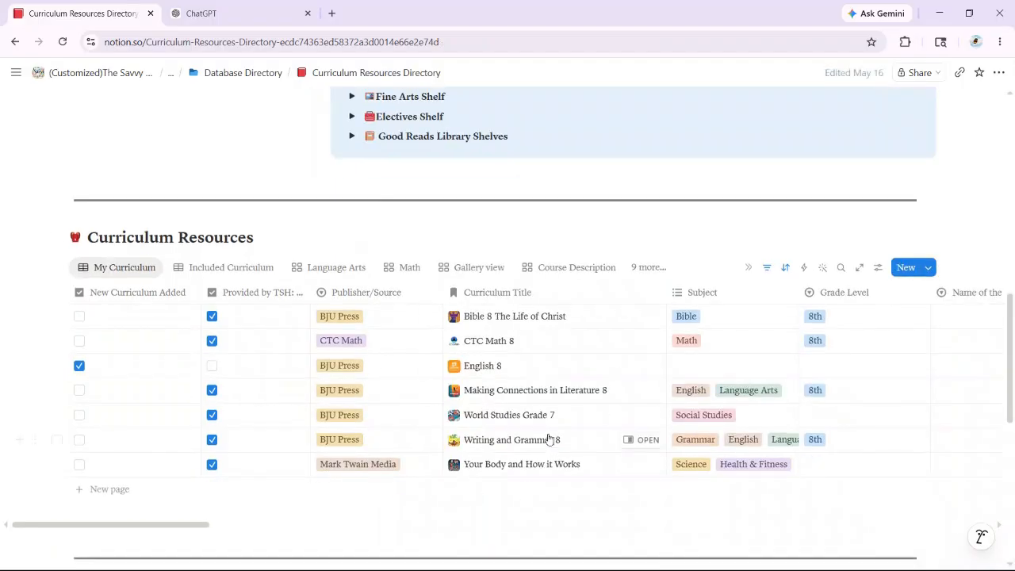
click(639, 440)
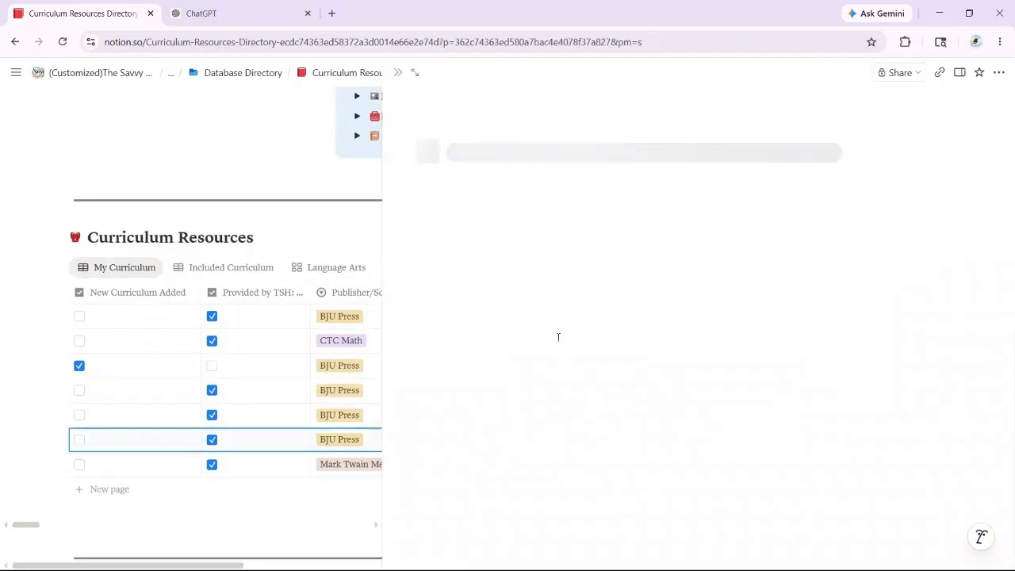
scroll(576, 388, down, 10)
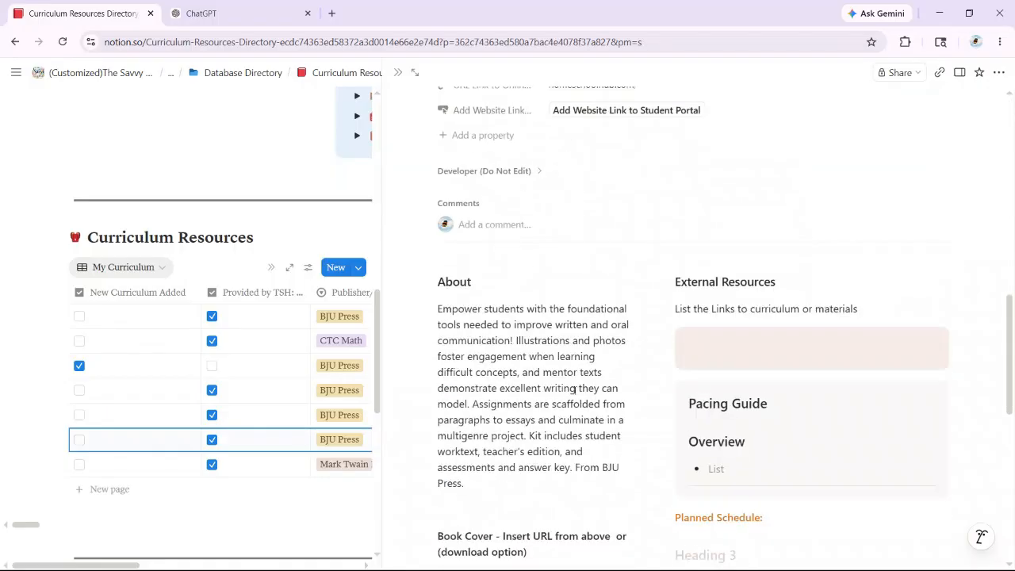
drag(520, 480, 435, 304)
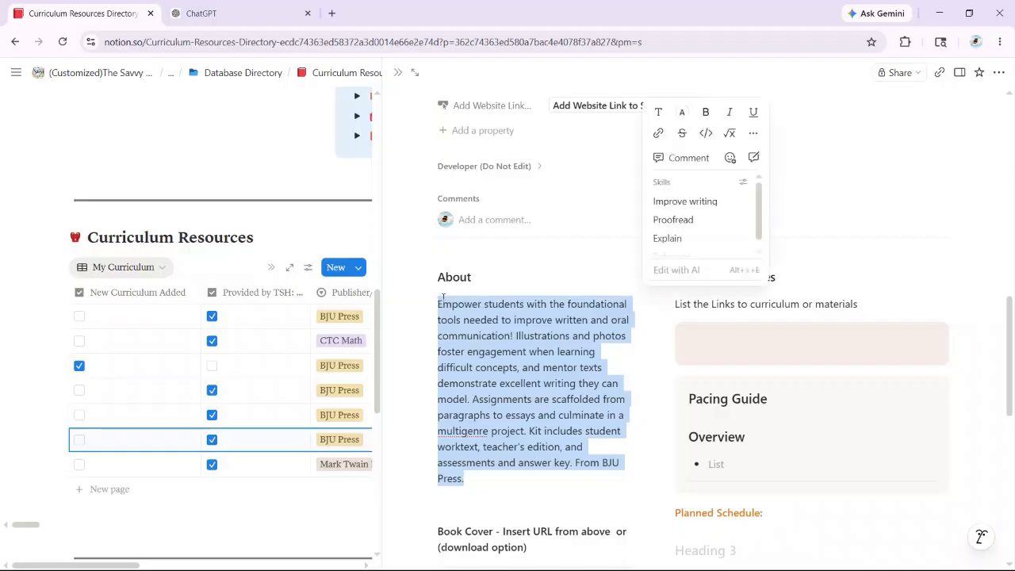
click(228, 13)
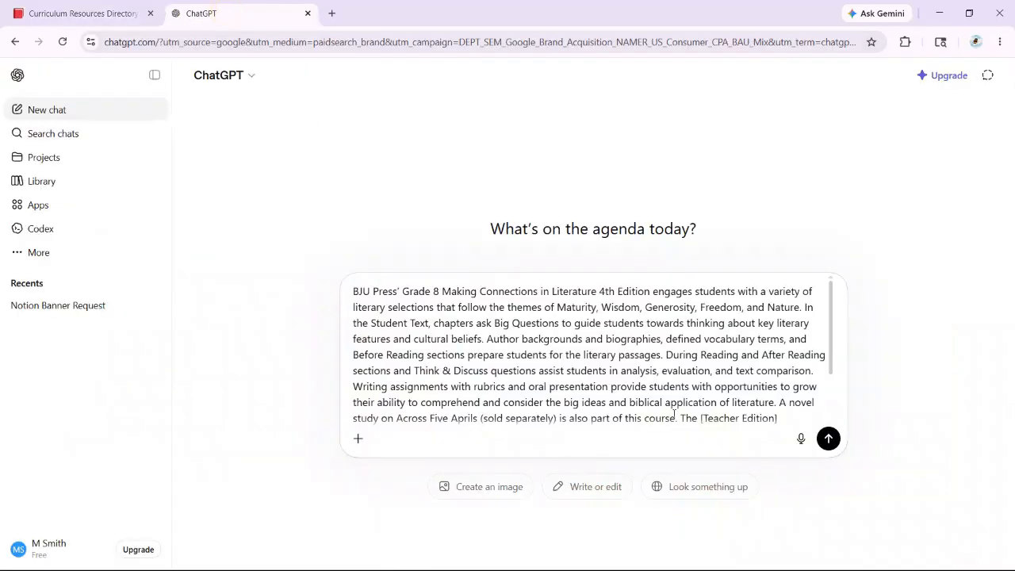
scroll(764, 426, down, 1)
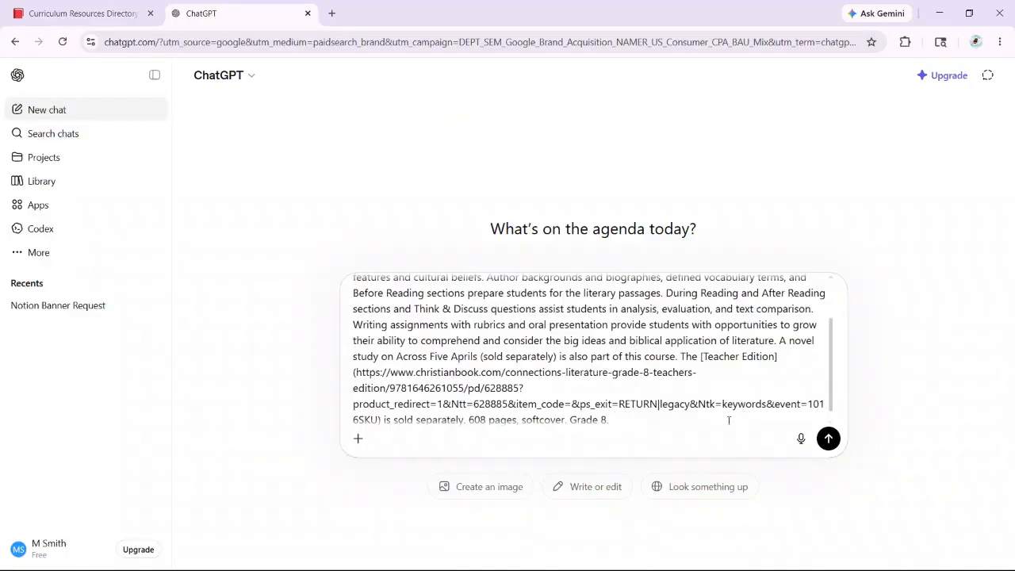
key(ctrl+v)
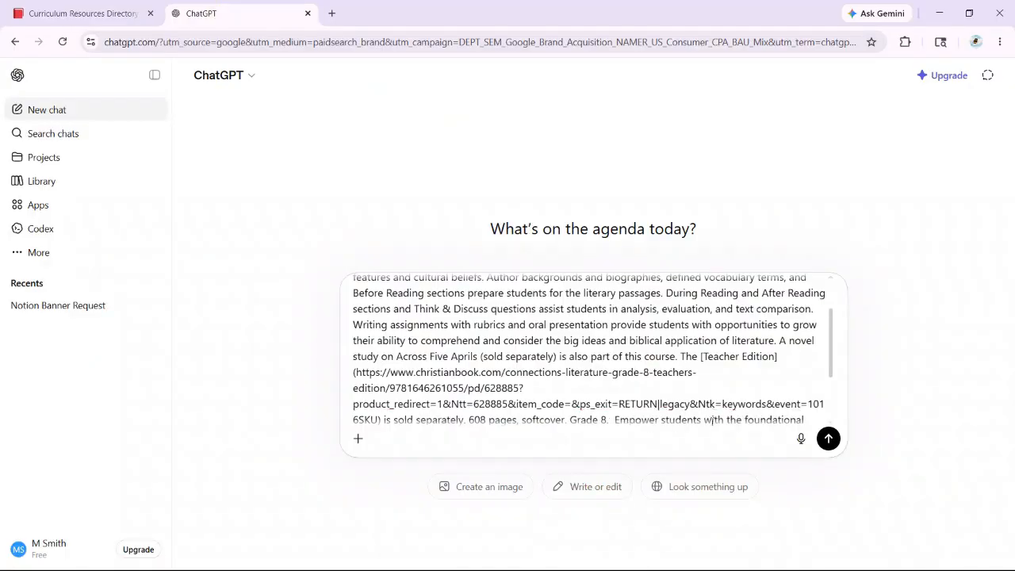
- End the prompt with "- Please create a short summary for both of these combined" and send it
scroll(712, 422, up, 1)
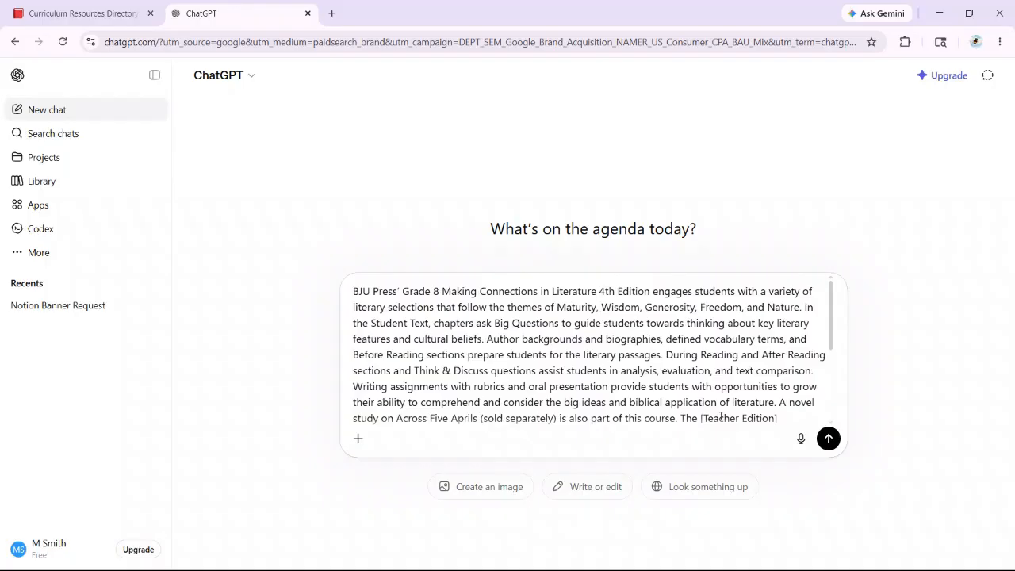
scroll(629, 407, down, 3)
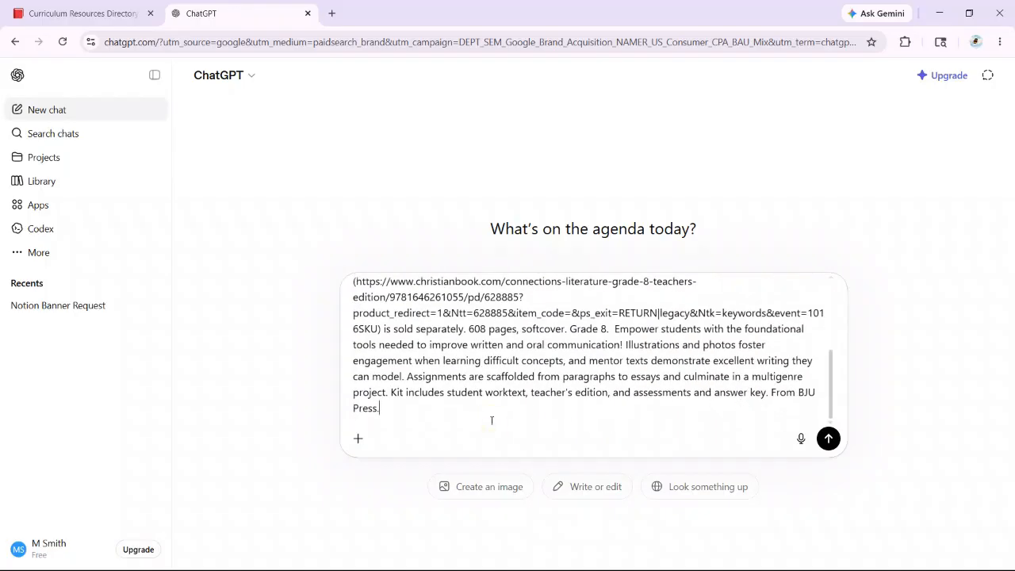
text(- Please create a shor)
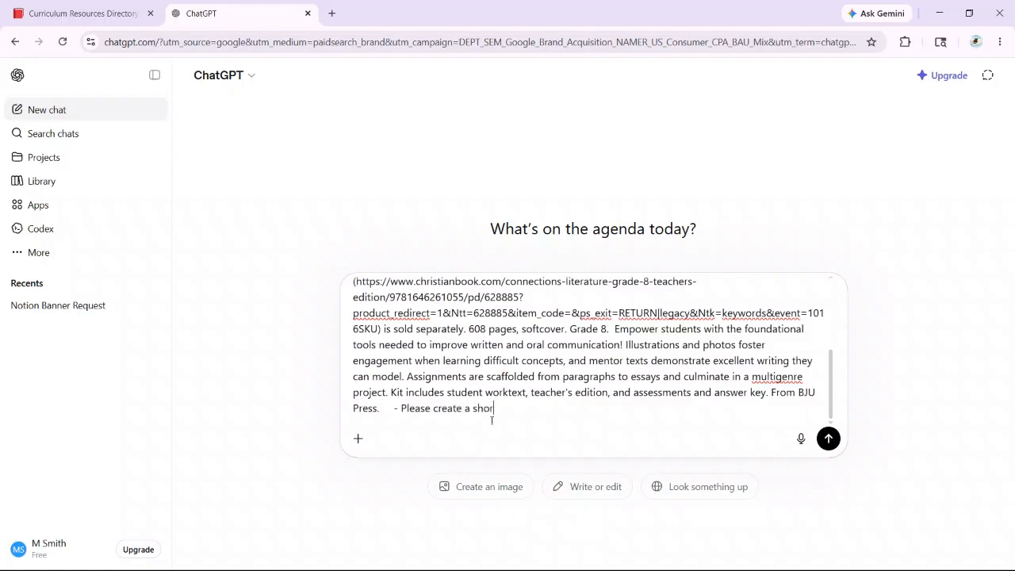
text(t summary for both of these combined)
key(Return)
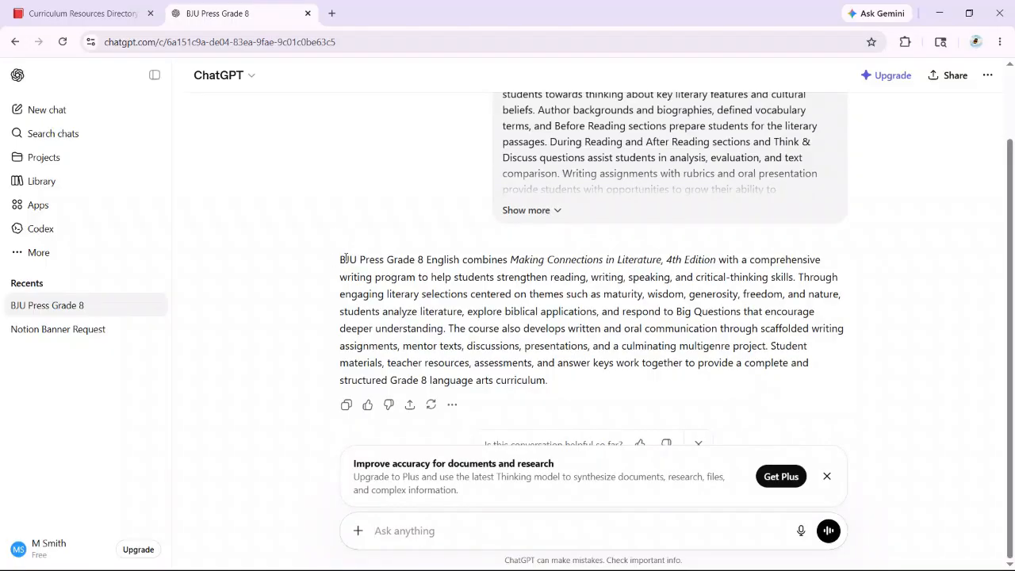
- Copy ChatGPT's combined summary into the callout under "Why I Chose This Curriculum:" in the English 8 entry in Notion
drag(340, 263, 588, 383)
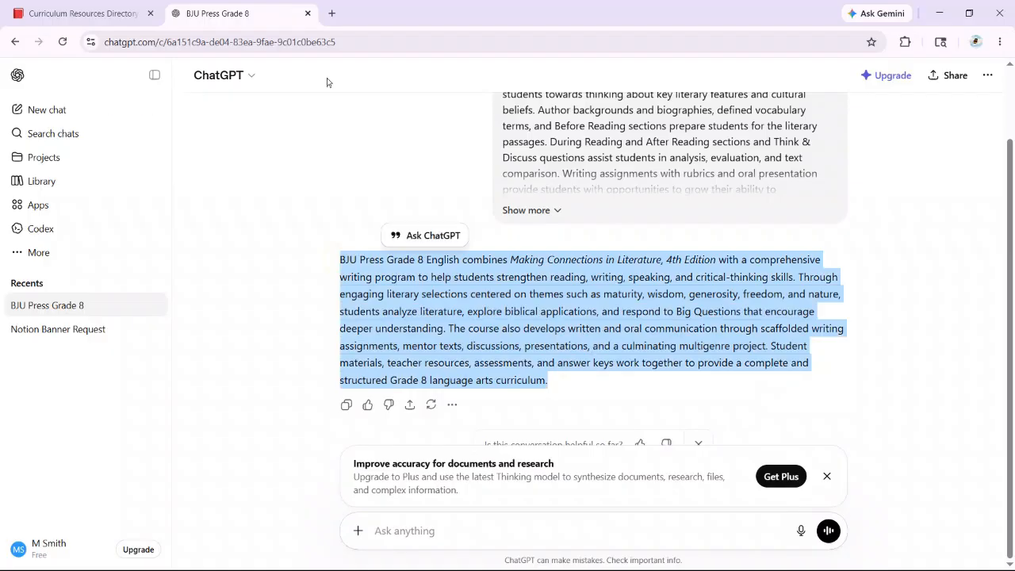
click(50, 20)
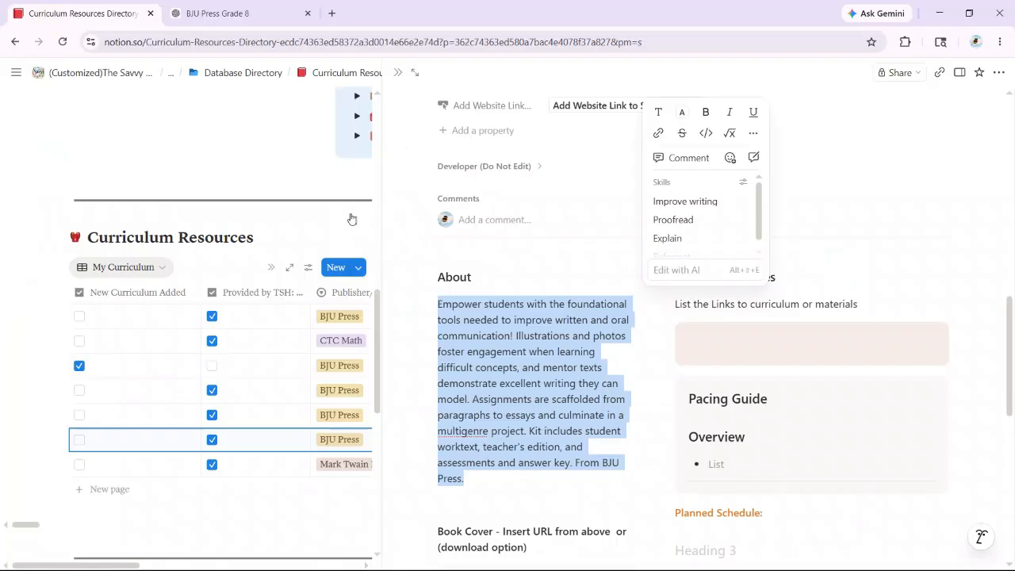
click(350, 181)
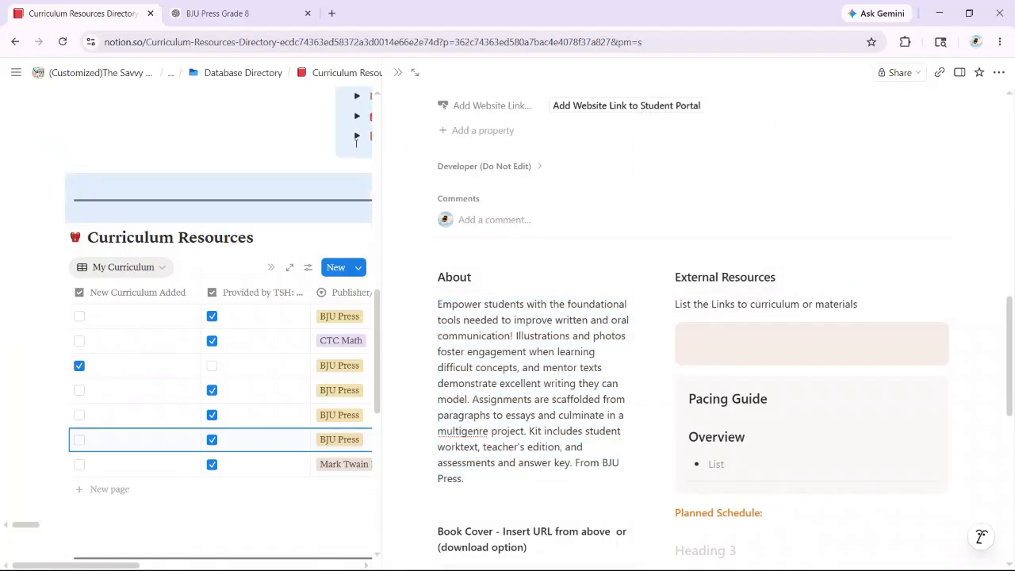
click(398, 73)
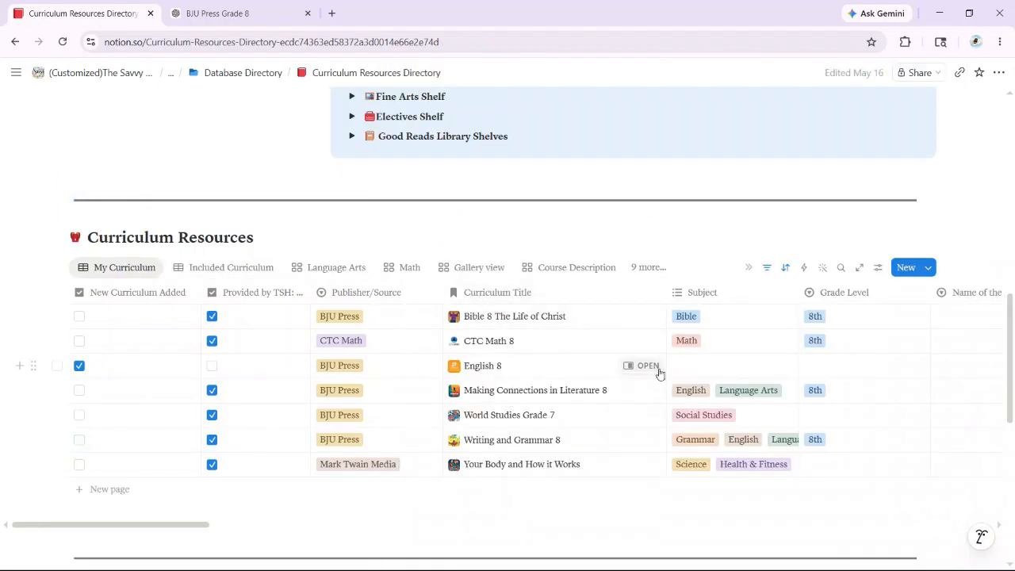
click(628, 365)
scroll(614, 367, down, 10)
scroll(560, 435, down, 3)
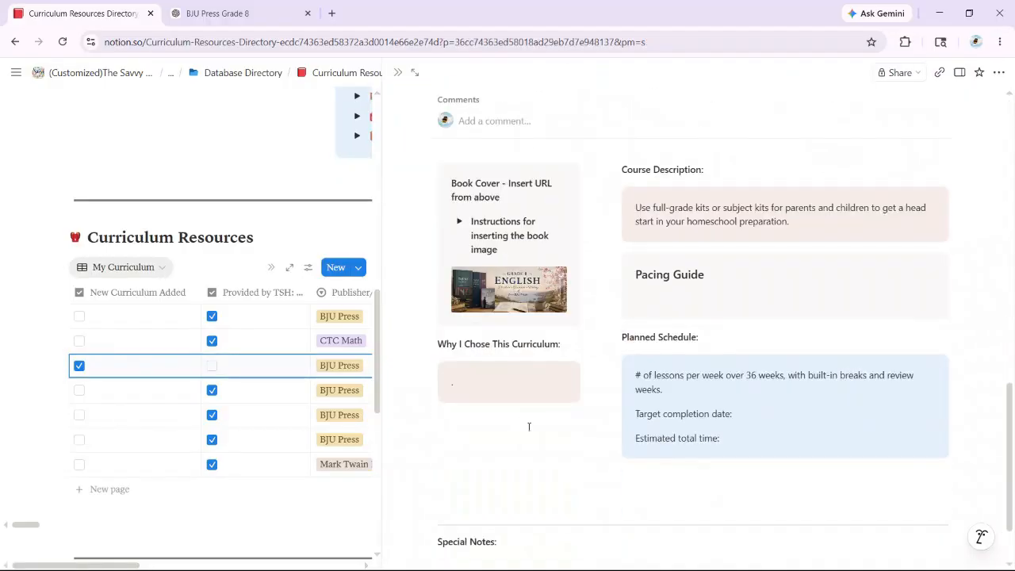
scroll(483, 236, up, 1)
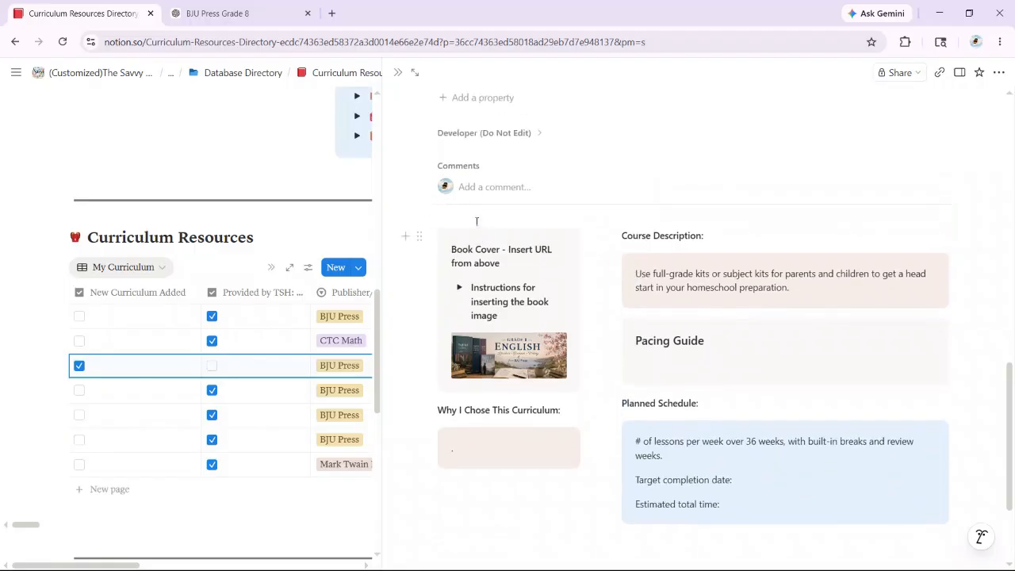
click(482, 448)
key(ctrl+v)
- Replace the heading "Why I Chose This Curriculum:" above the pasted summary with "About"
drag(576, 414, 414, 410)
key(Caps_Lock)
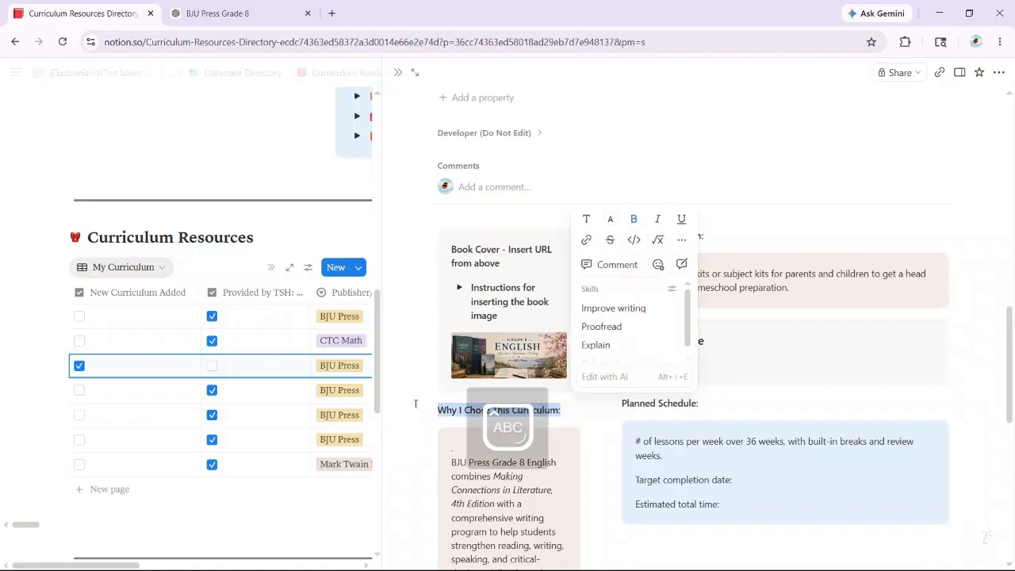
text(aB)
key(BackSpace)
key(BackSpace)
key(Caps_Lock)
text(Ac)
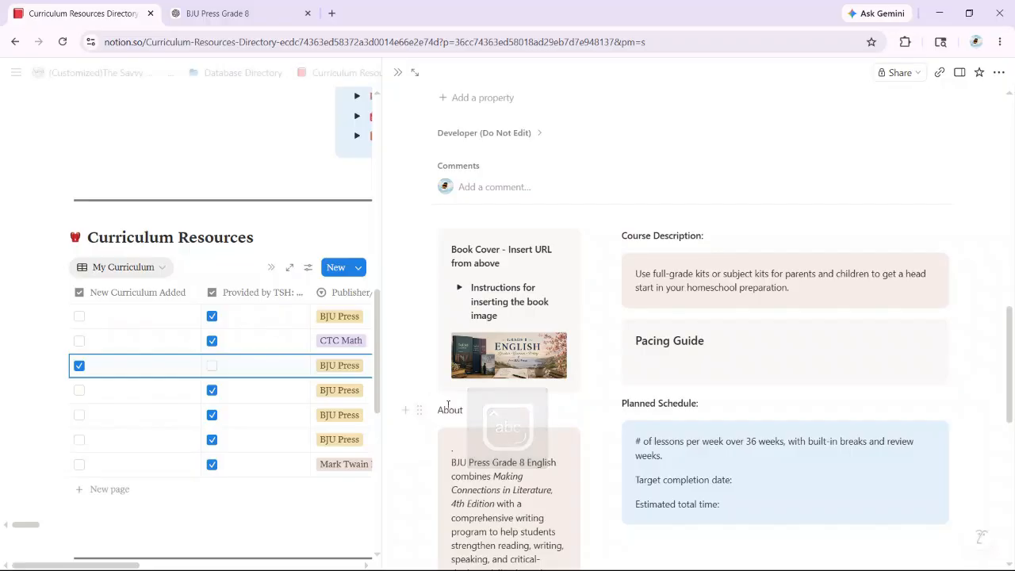
drag(478, 410, 410, 416)
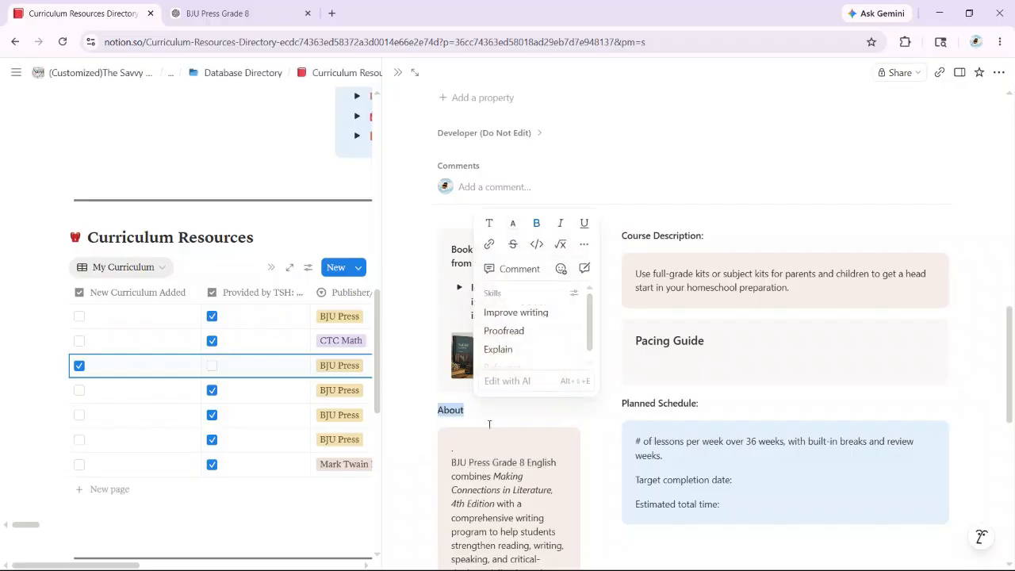
- Open the English 8 entry as a full page and review its properties, book cover, About text, course description and planned schedule
click(415, 72)
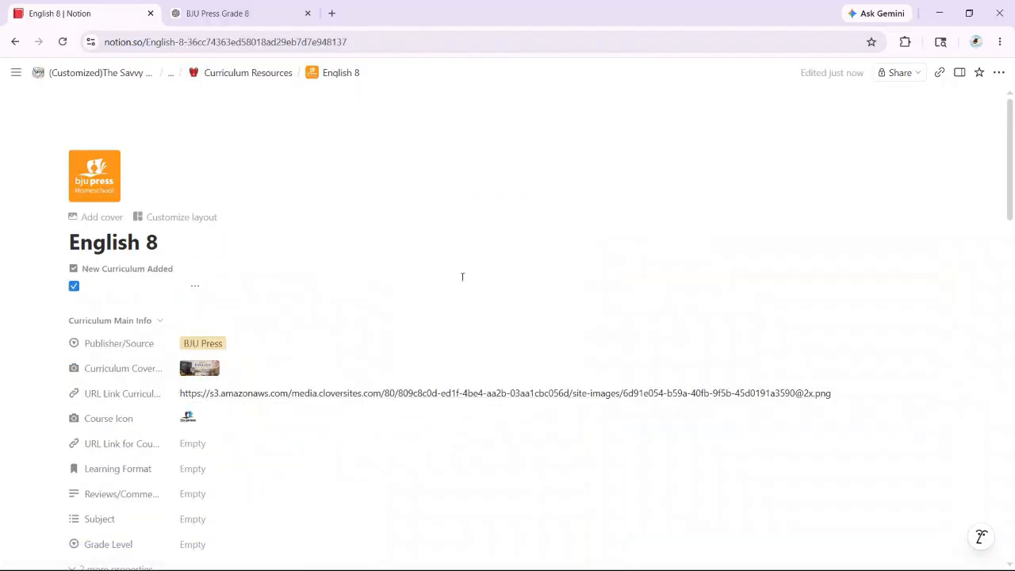
scroll(503, 334, down, 10)
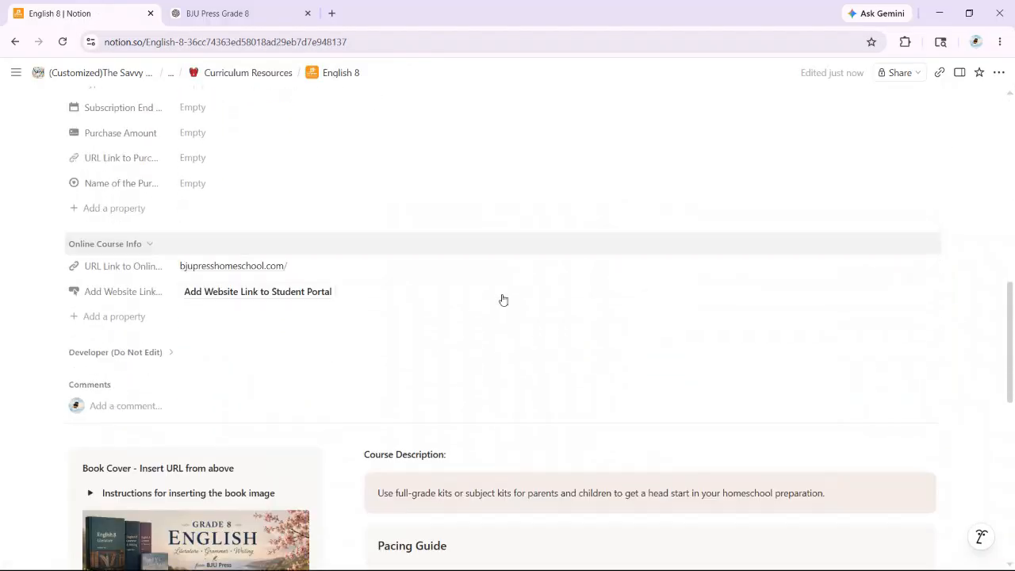
scroll(503, 300, down, 5)
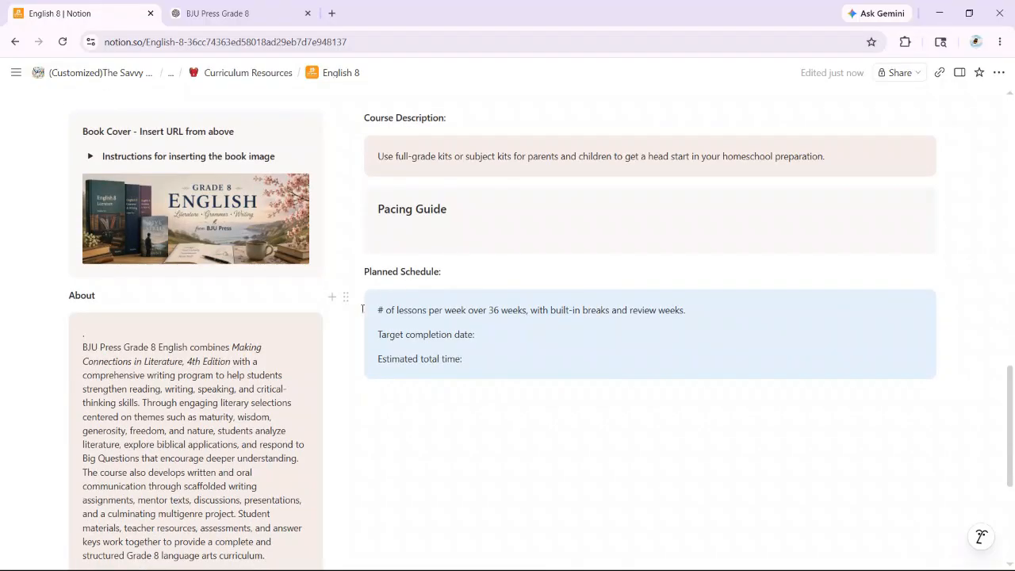
scroll(293, 291, down, 1)
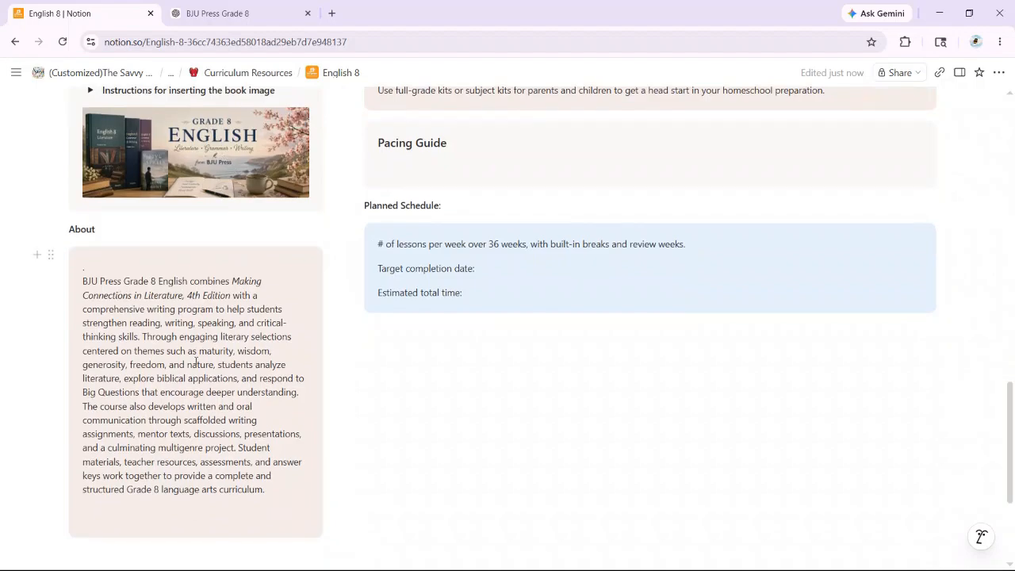
scroll(220, 370, down, 1)
scroll(262, 358, up, 4)
scroll(357, 301, down, 2)
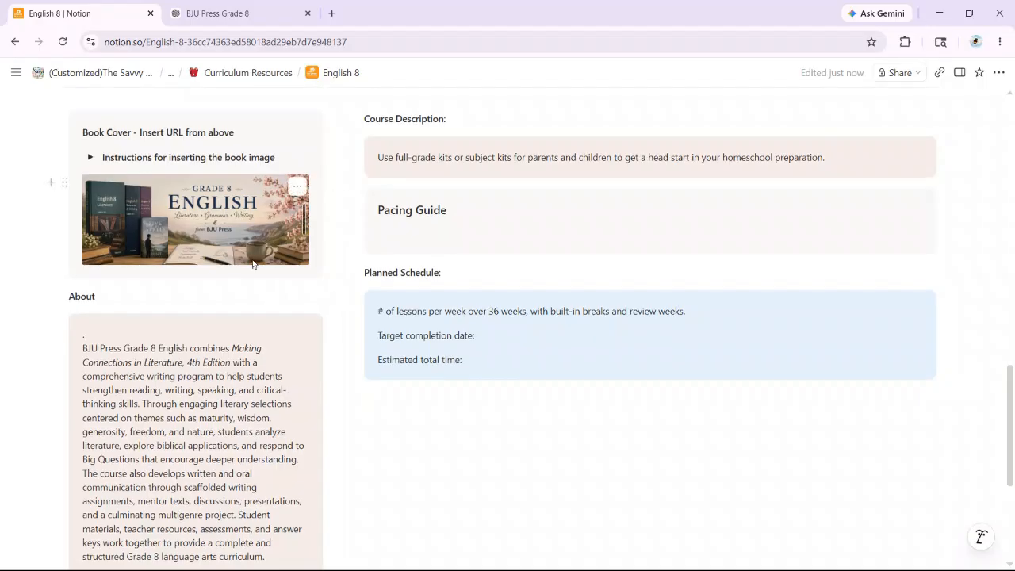
scroll(269, 242, up, 8)
scroll(292, 285, down, 6)
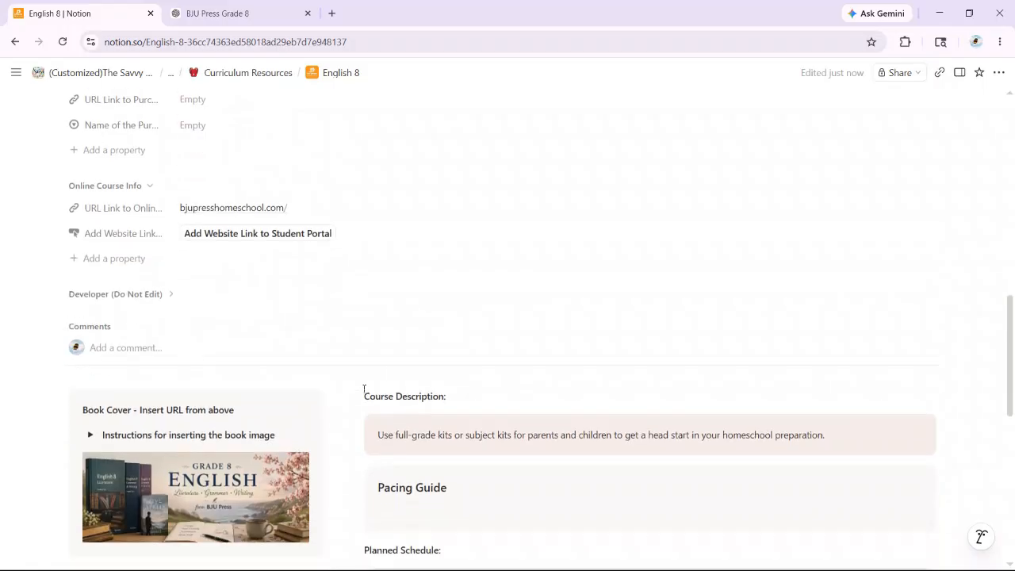